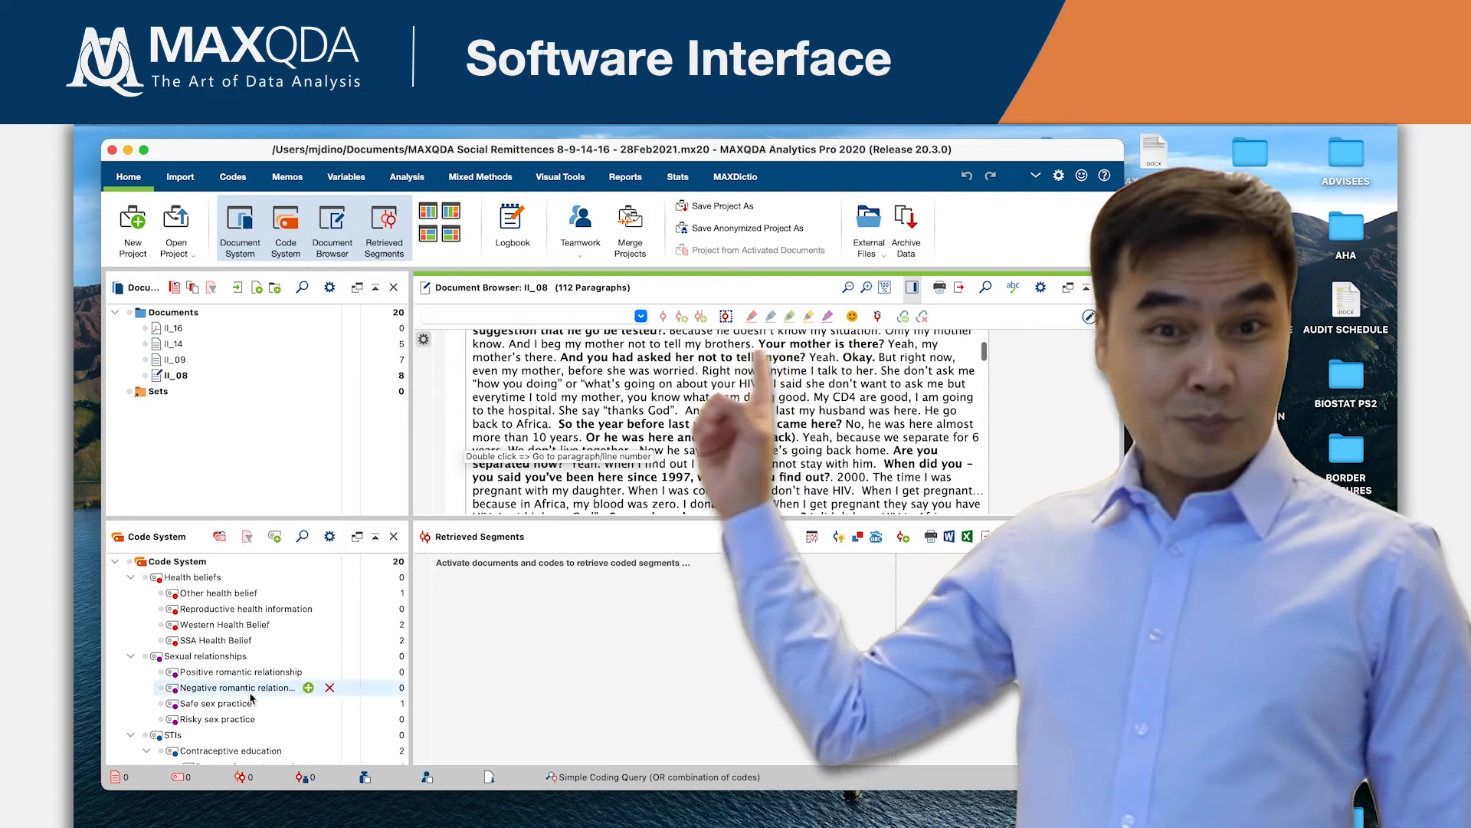
scroll(251, 698, "up", 6)
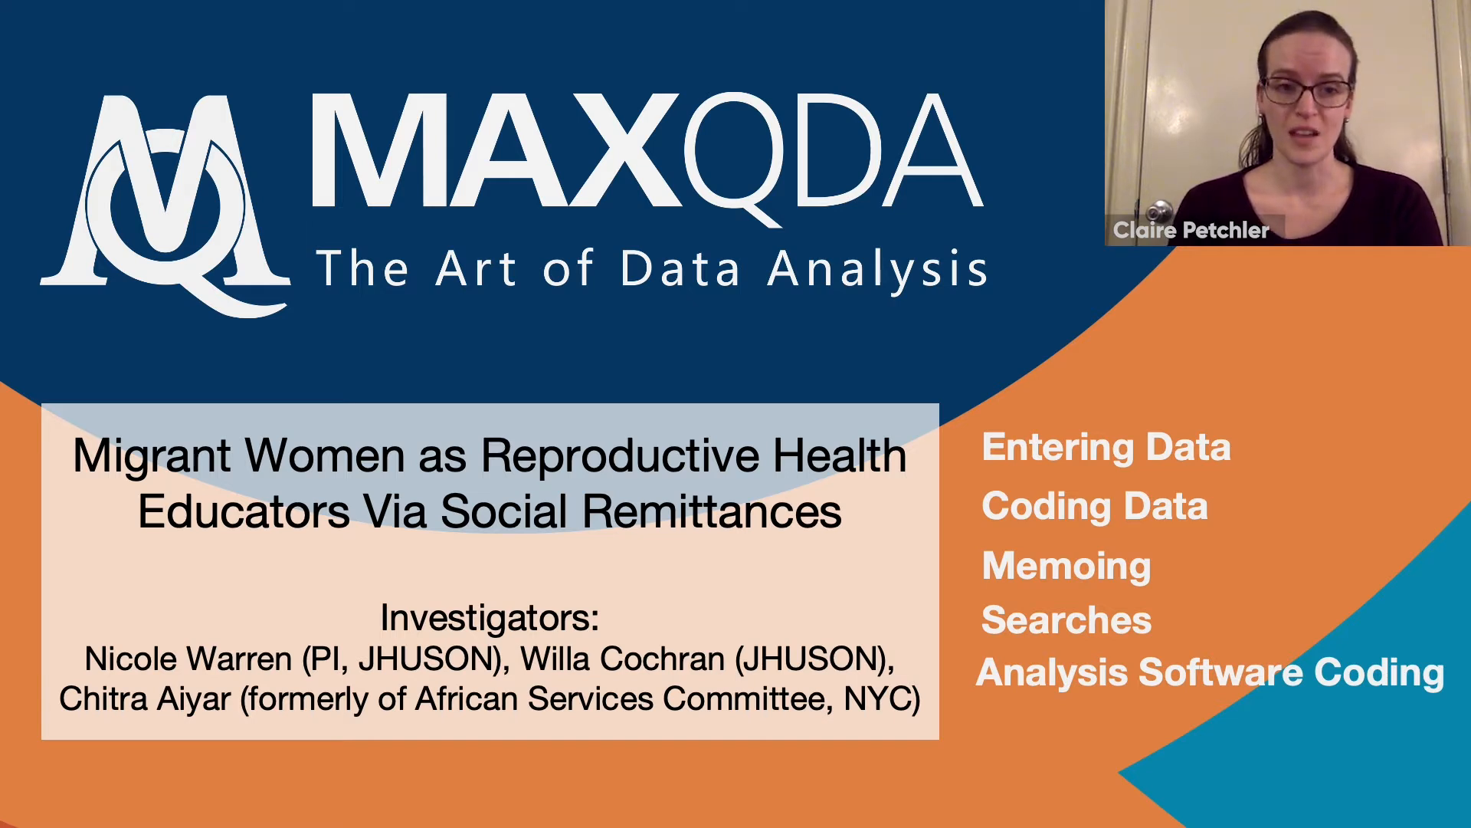
key("Right")
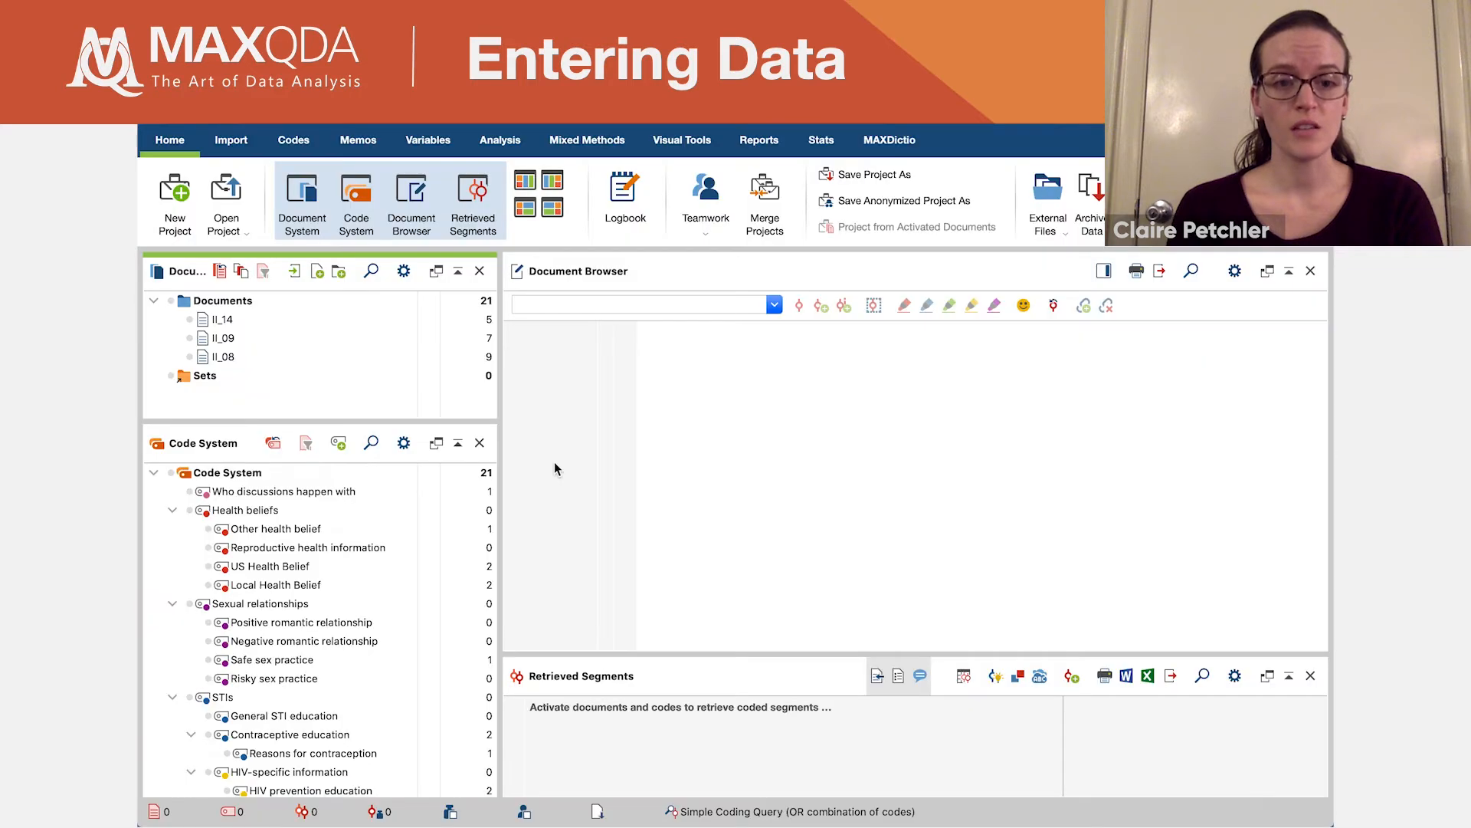
- Import the PDF document II_16.pdf from the MAXQDA folder into the project
left_click(244, 141)
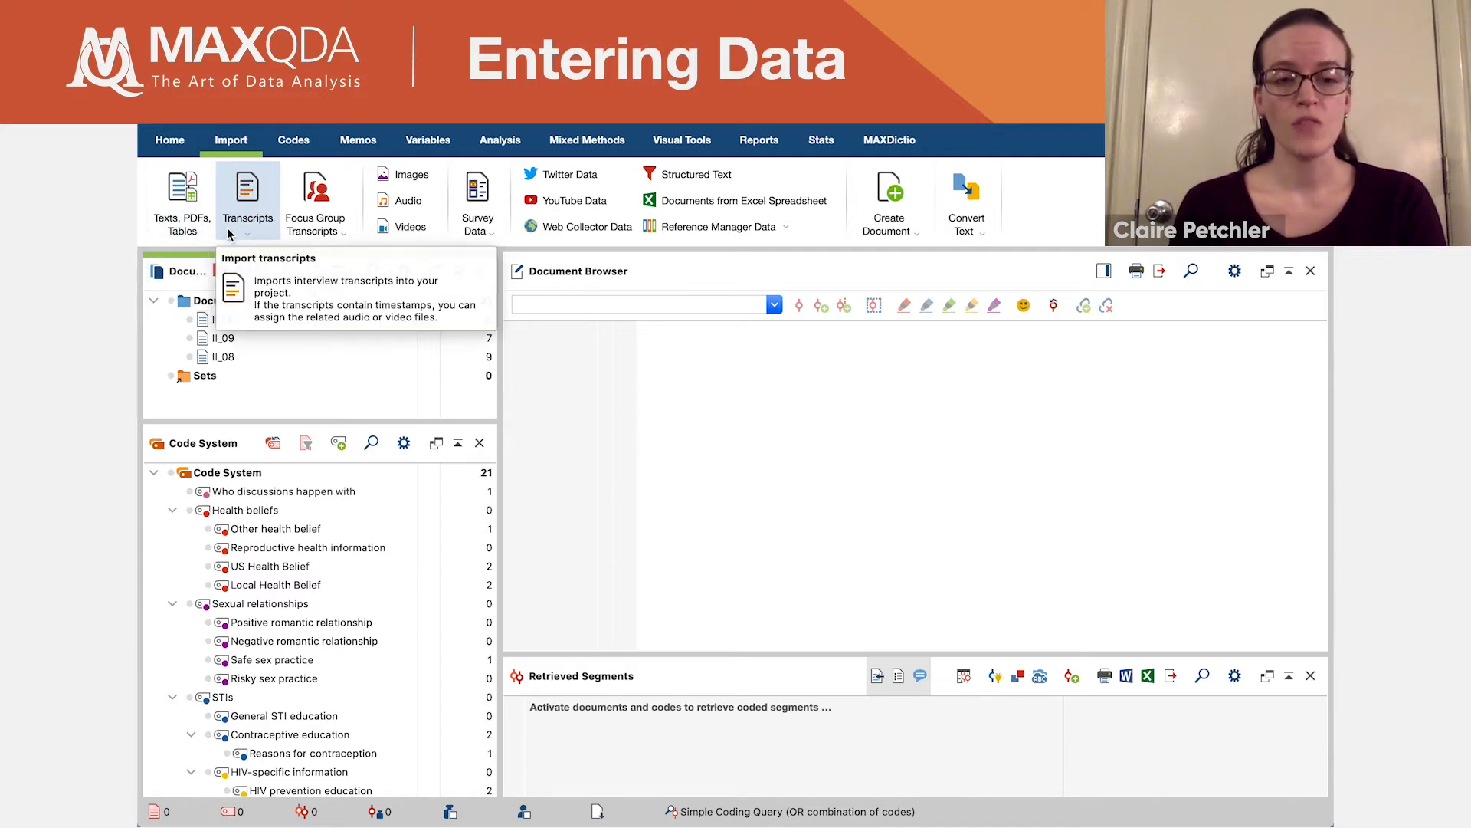
left_click(258, 234)
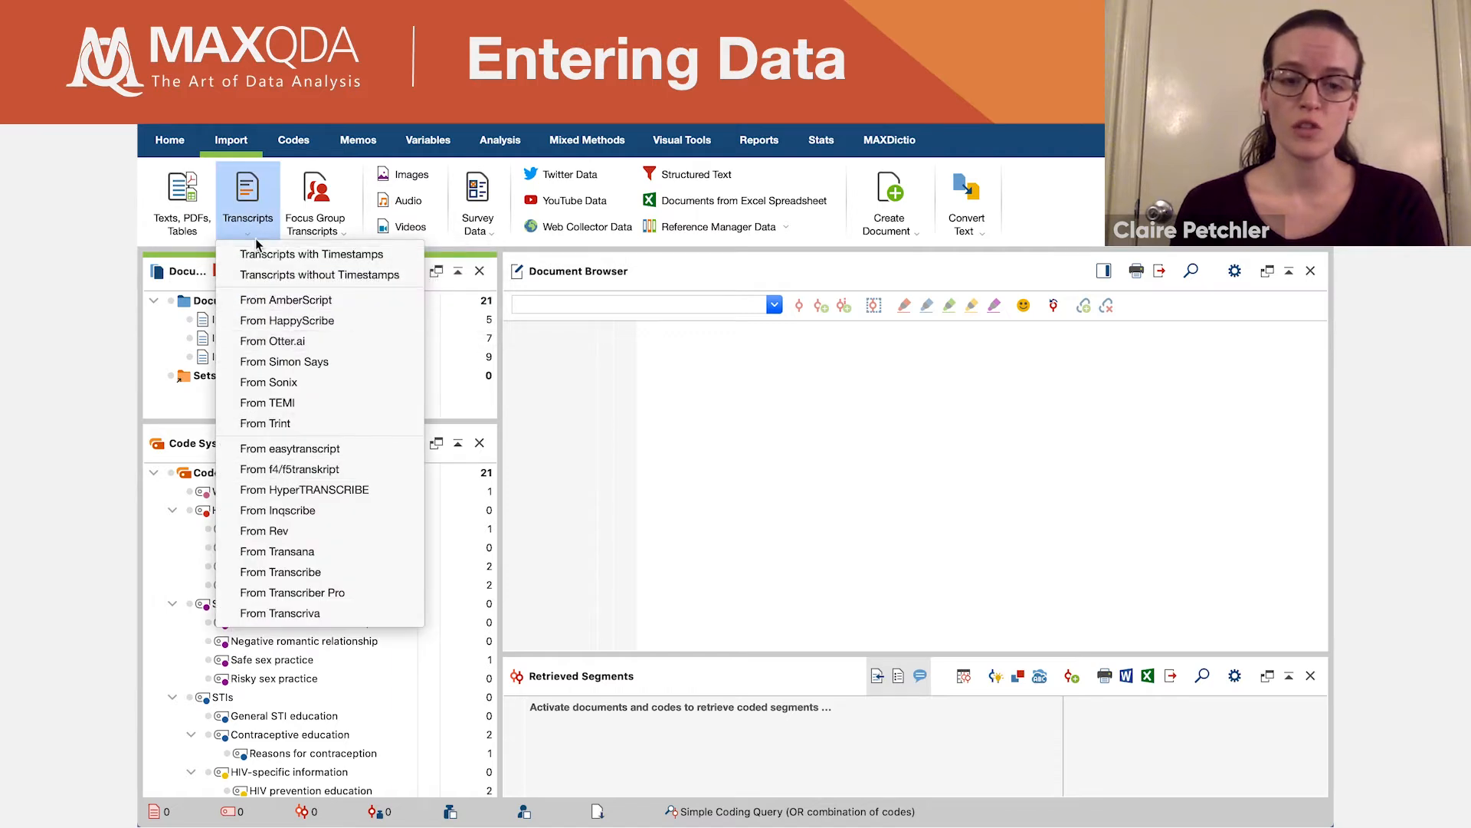
left_click(258, 239)
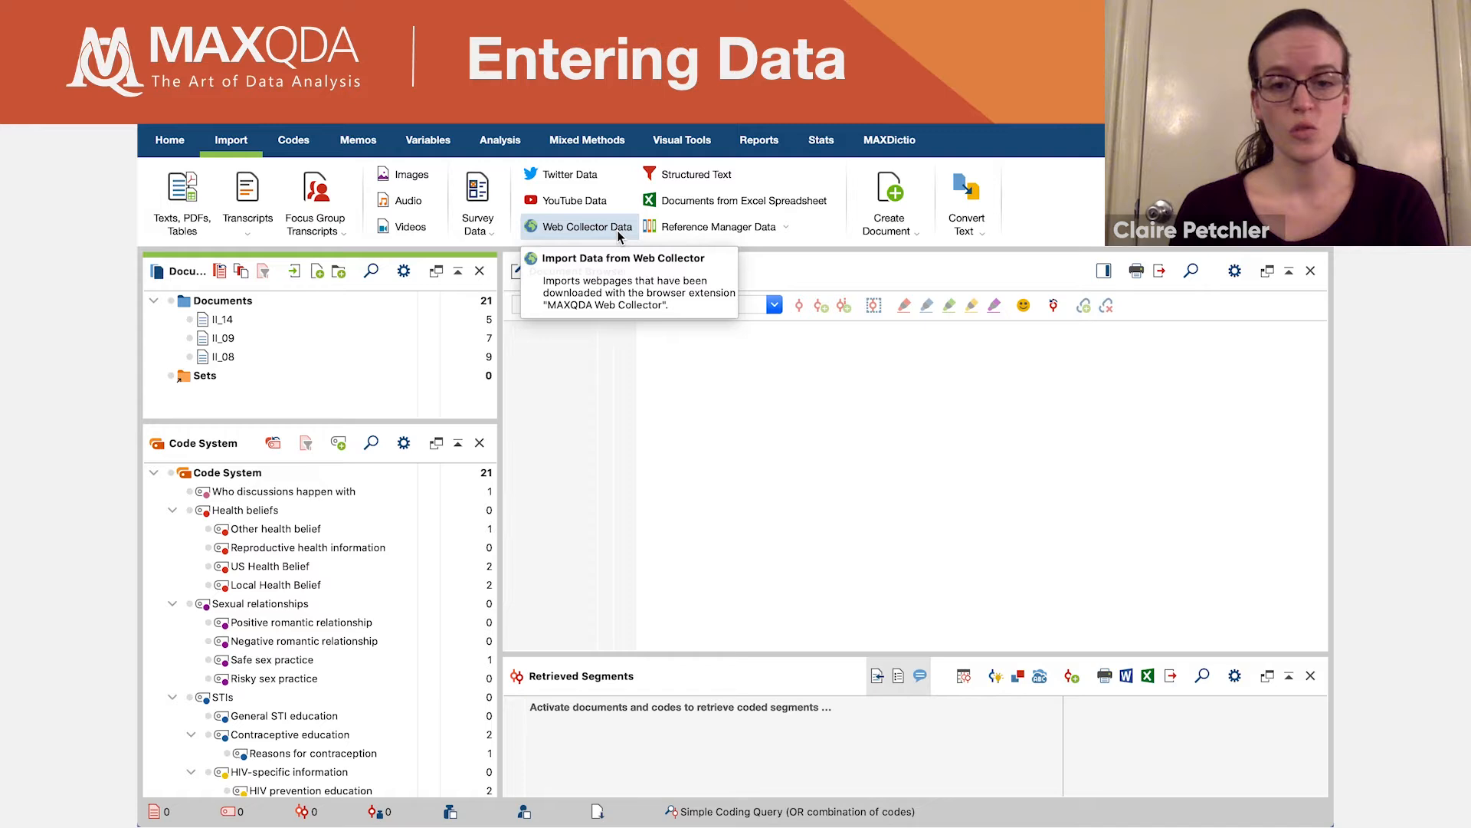
left_click(179, 201)
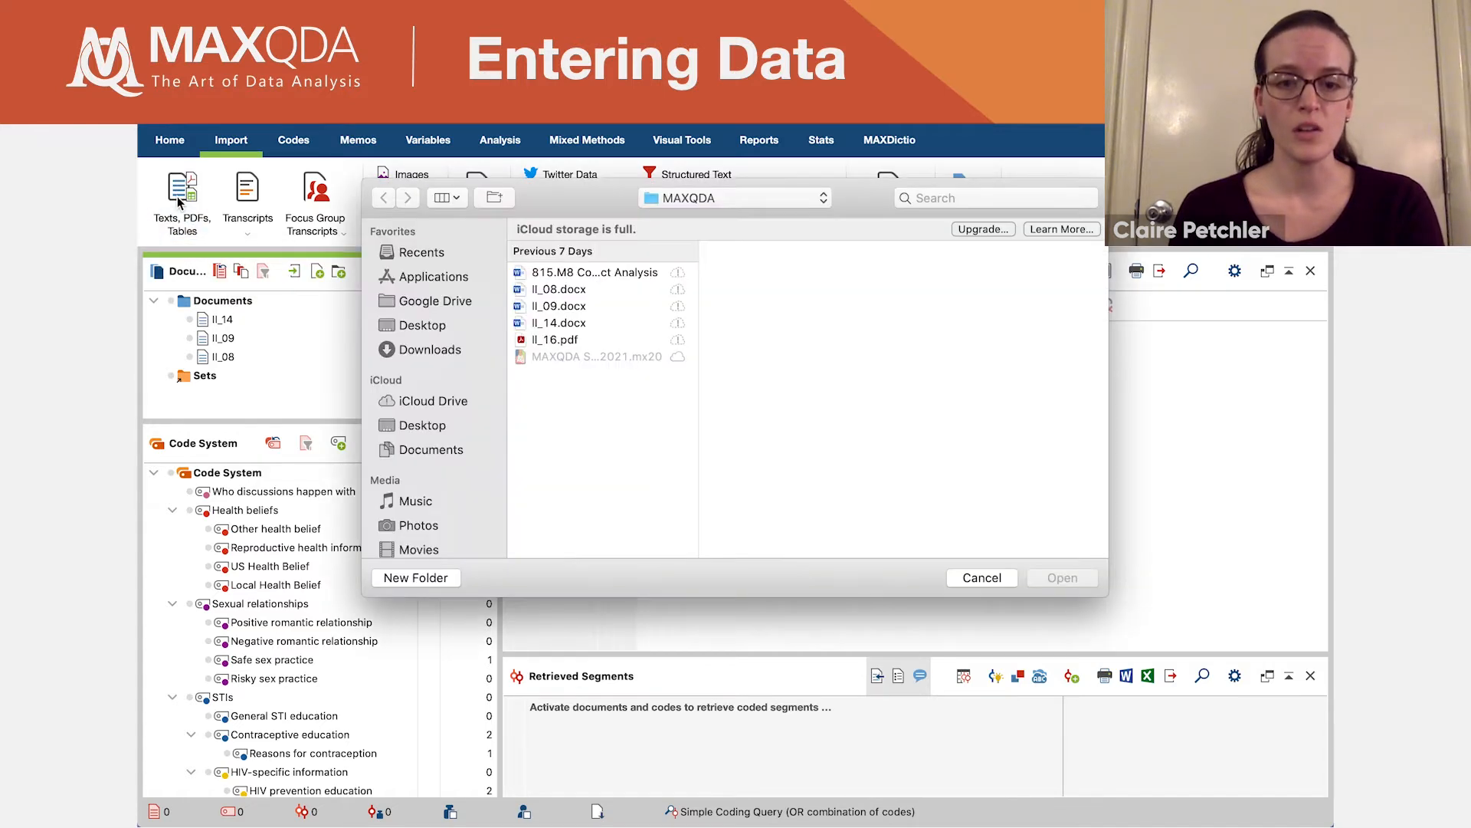
left_click(575, 342)
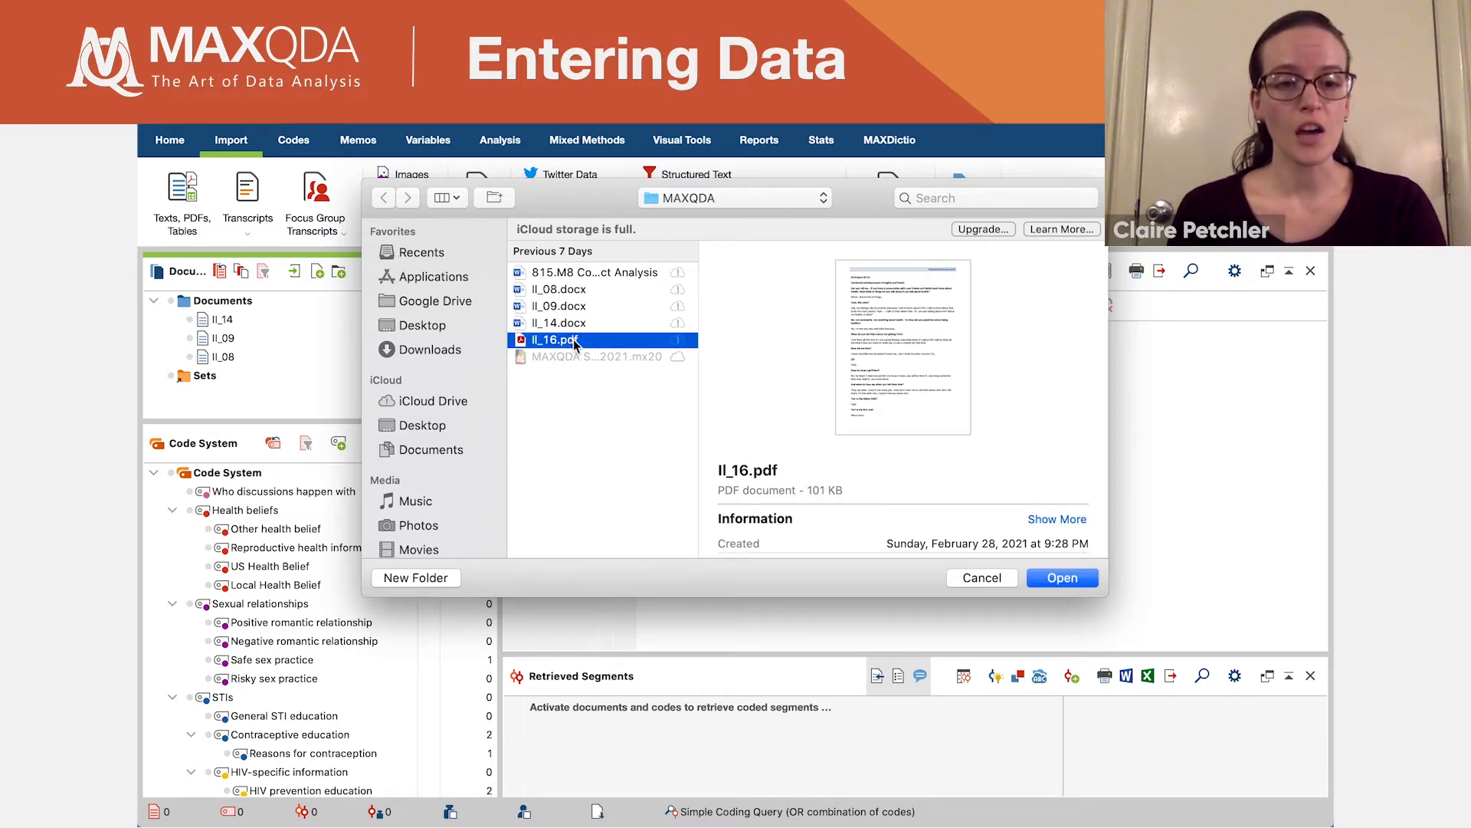
left_click(1061, 578)
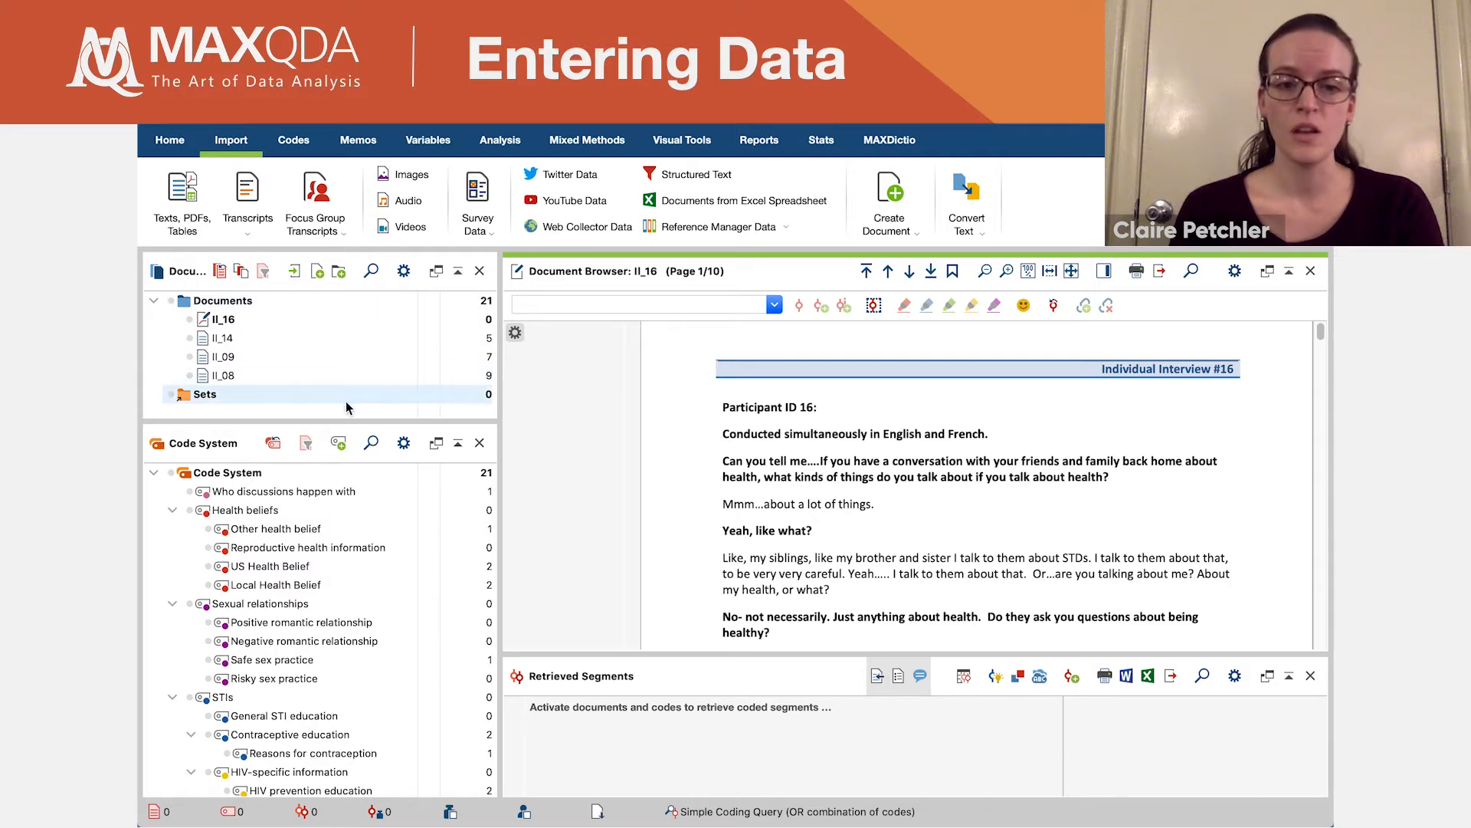
- Open the II_08 transcript in the document browser
mouse_move(266, 389)
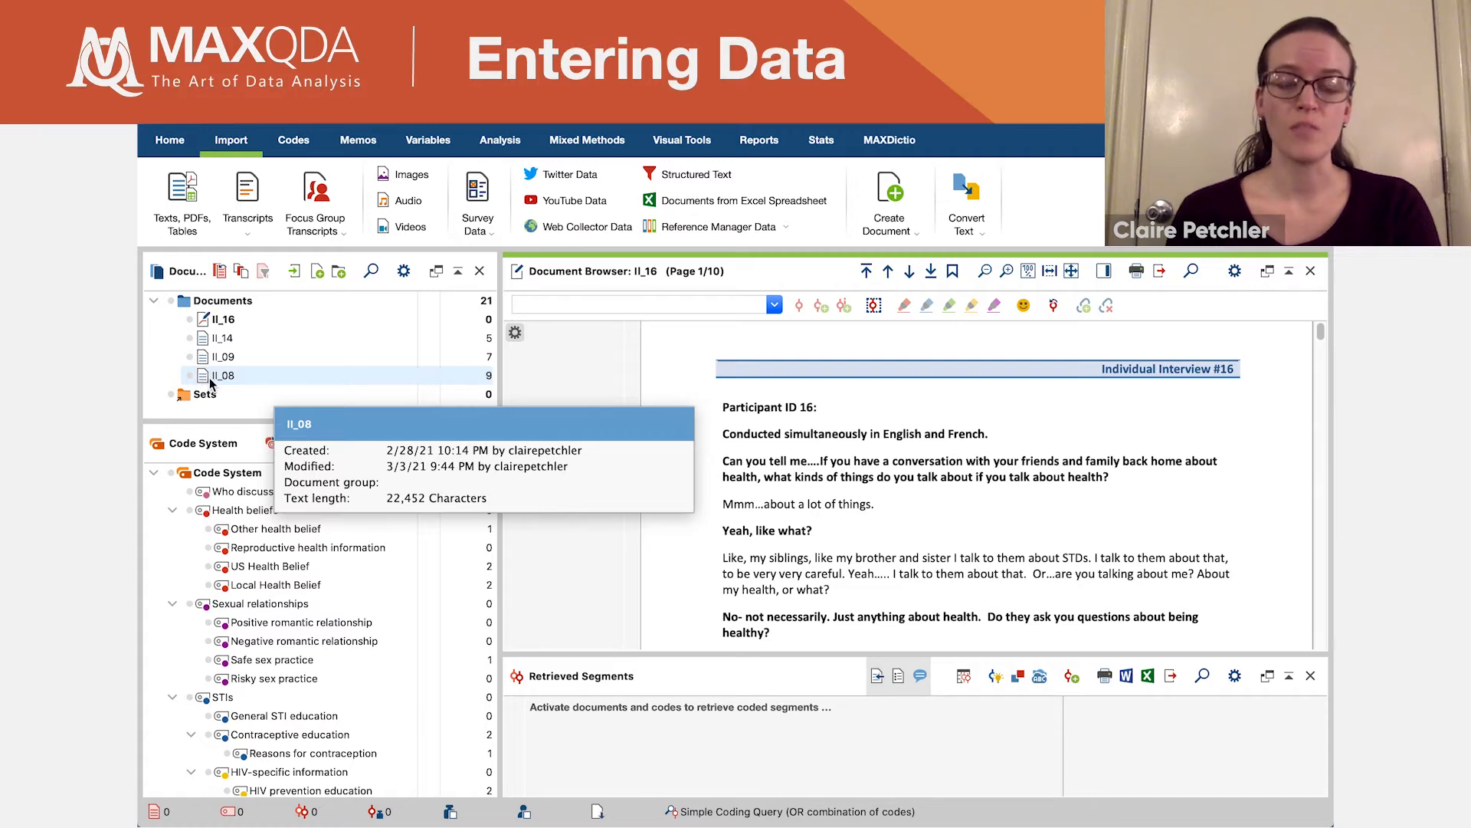
mouse_move(202, 320)
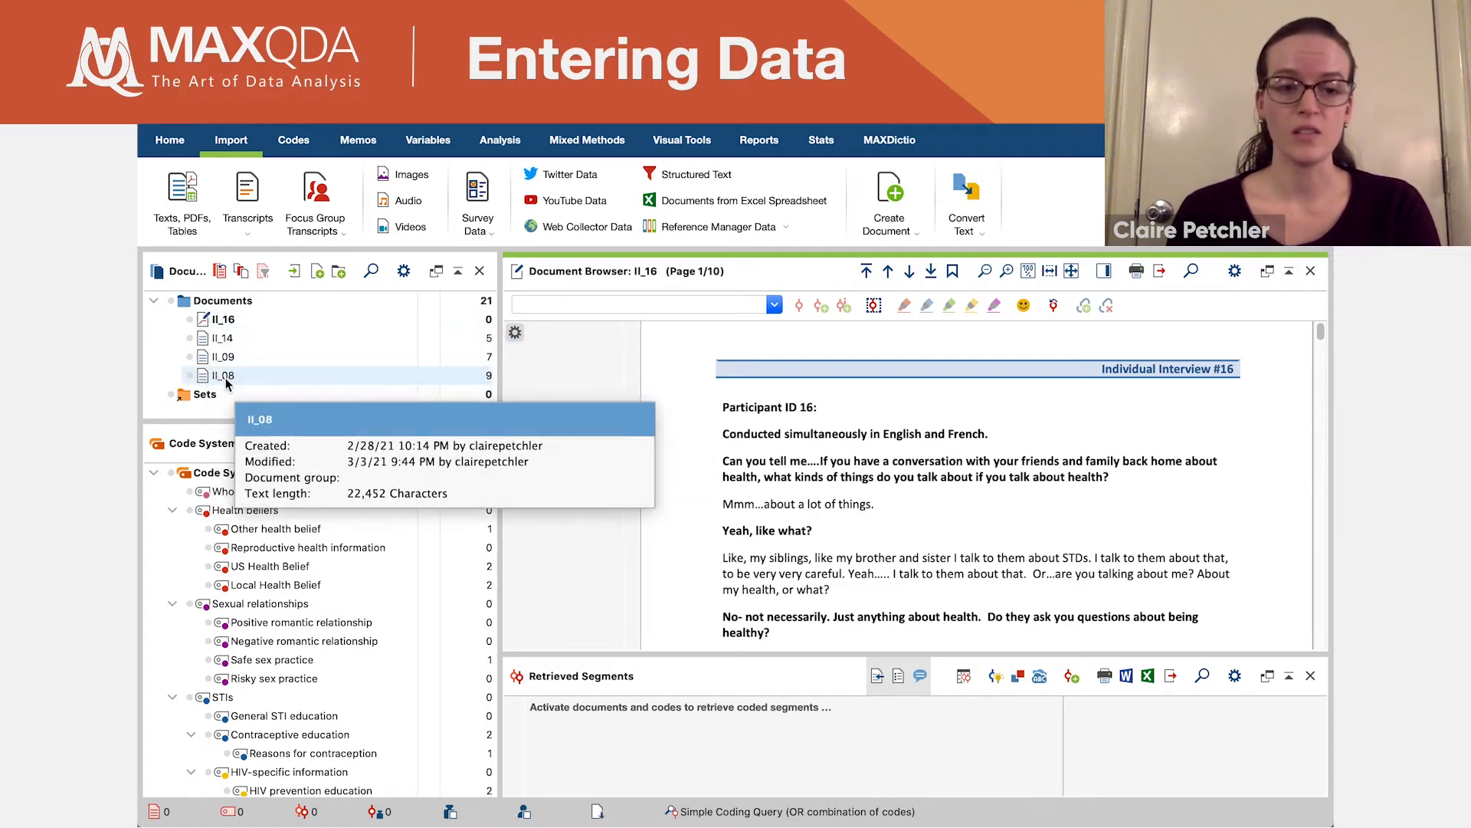
left_click(227, 383)
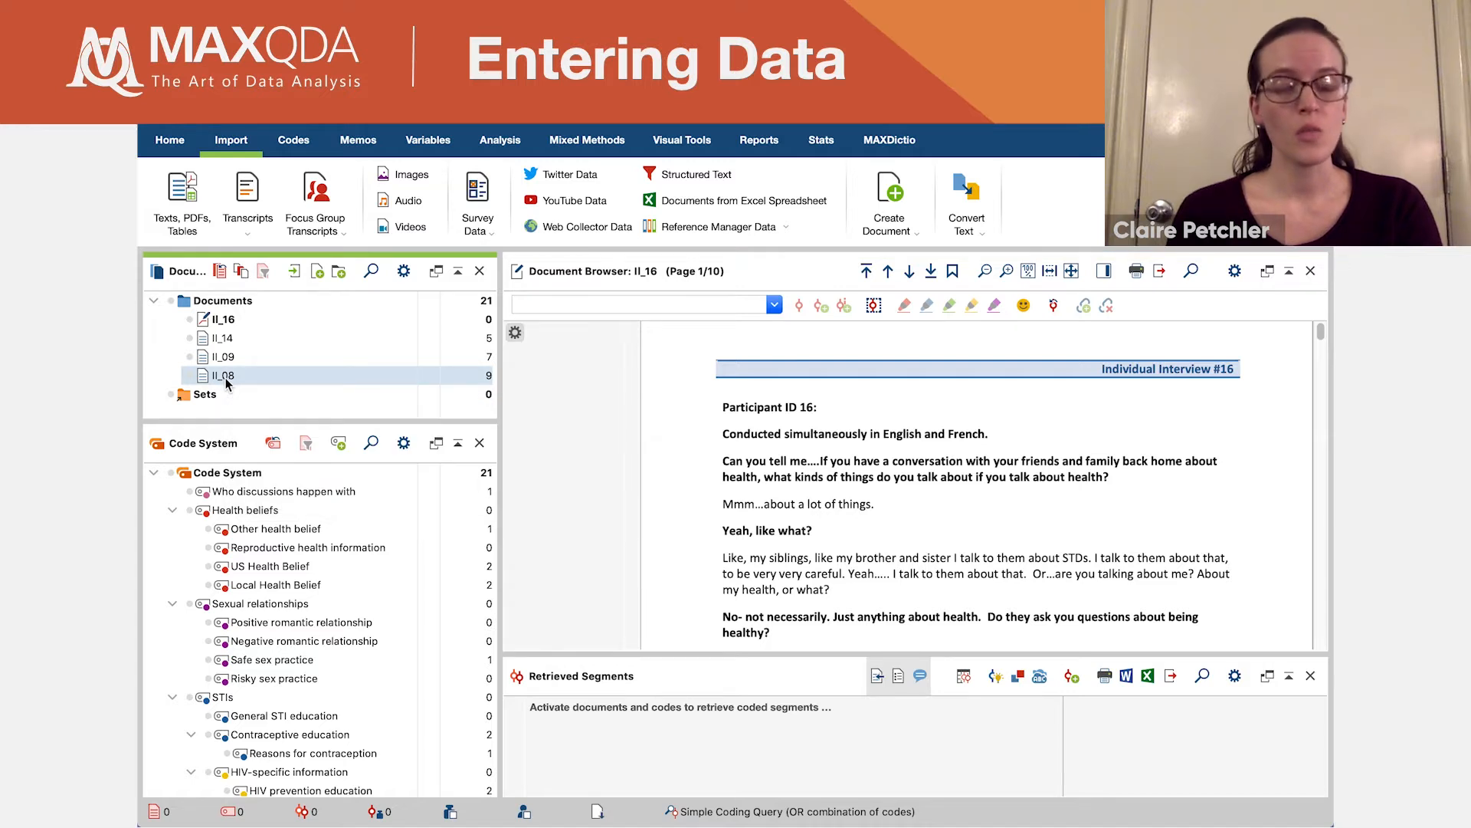
double_click(225, 380)
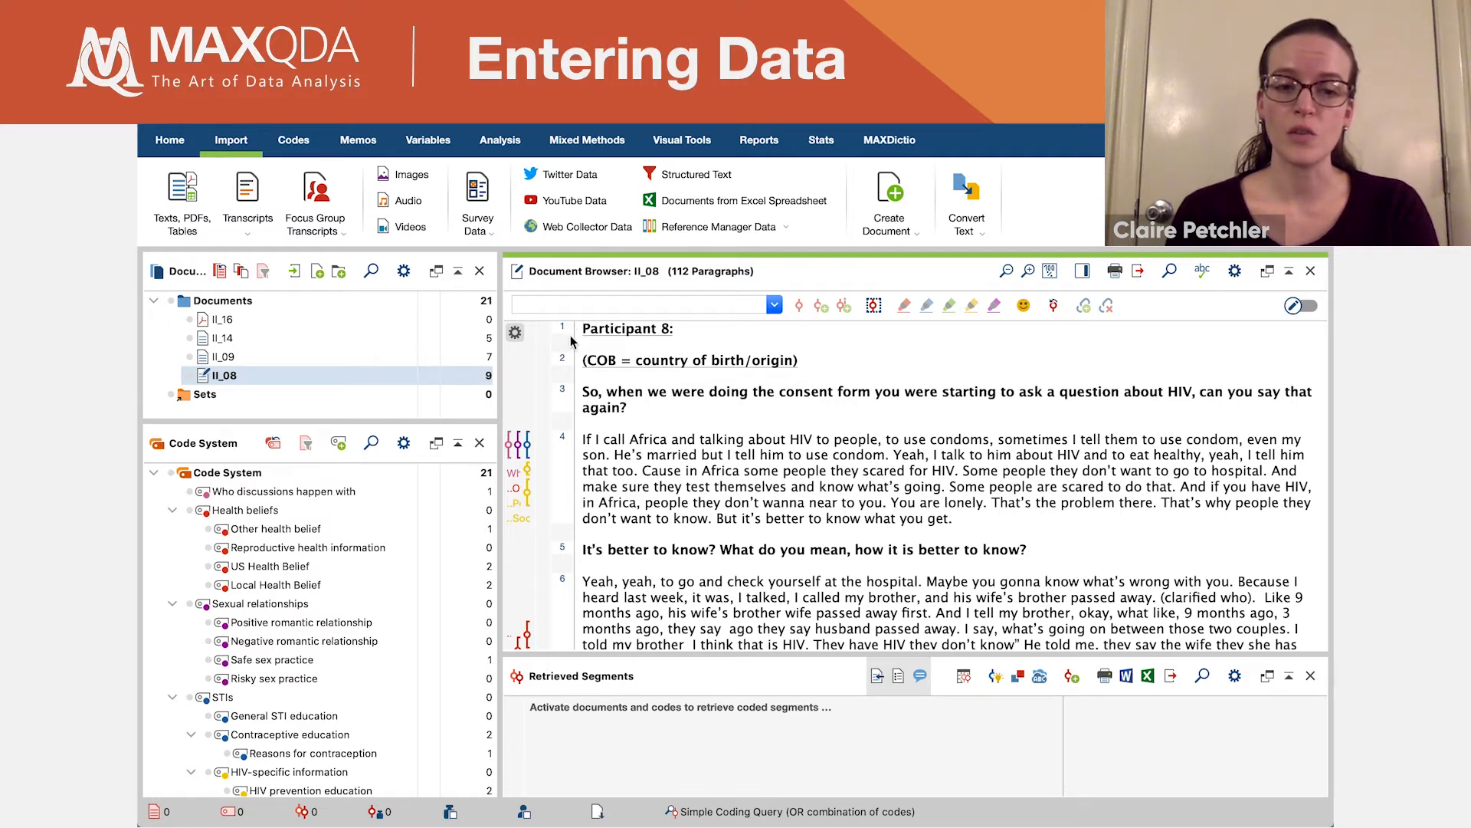
- Select the heading "Participant 8:" in the transcript and view the project's free memos
left_click(366, 141)
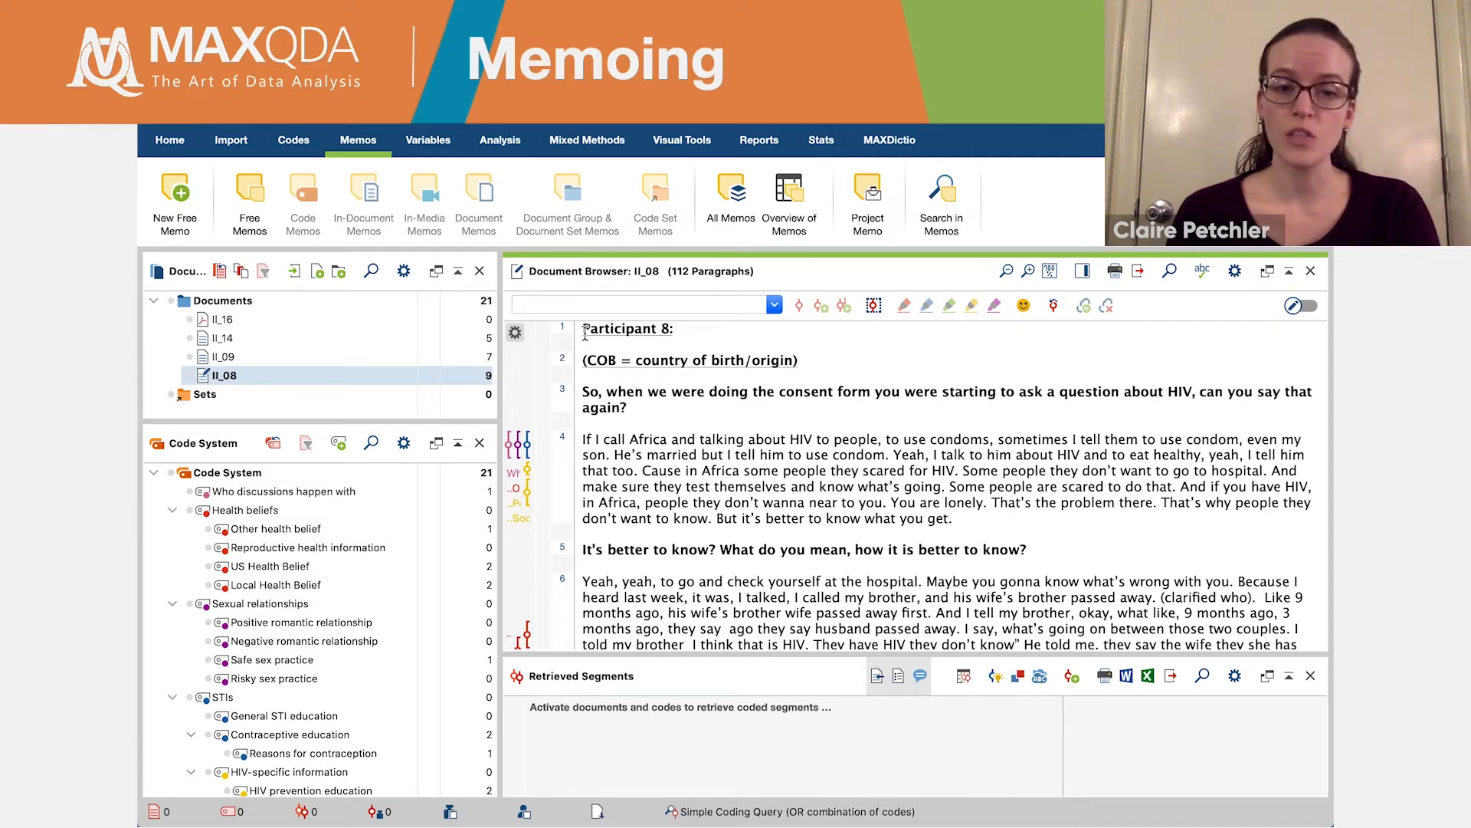
left_click_drag(585, 333, 684, 335)
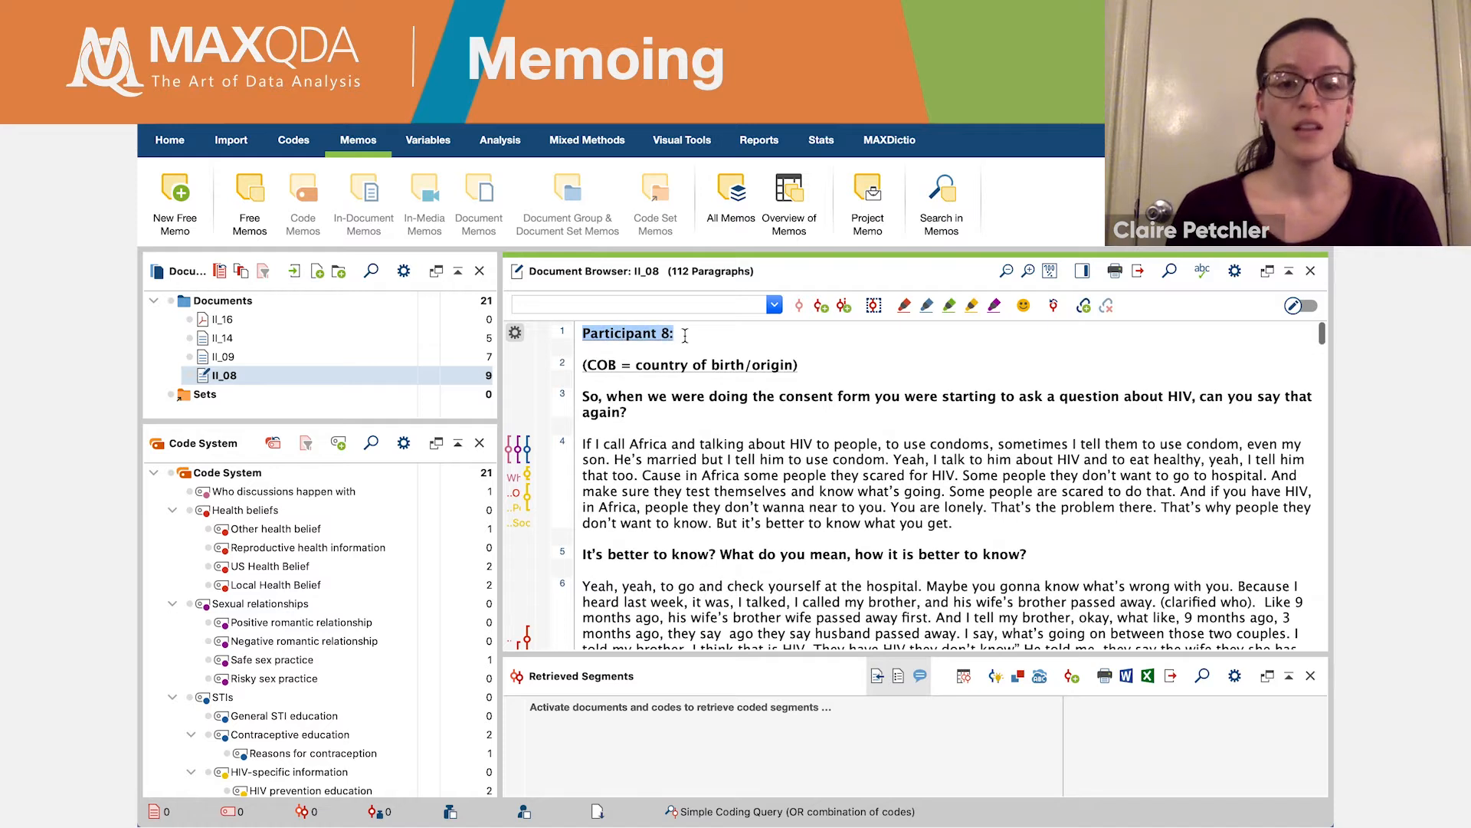
left_click(239, 190)
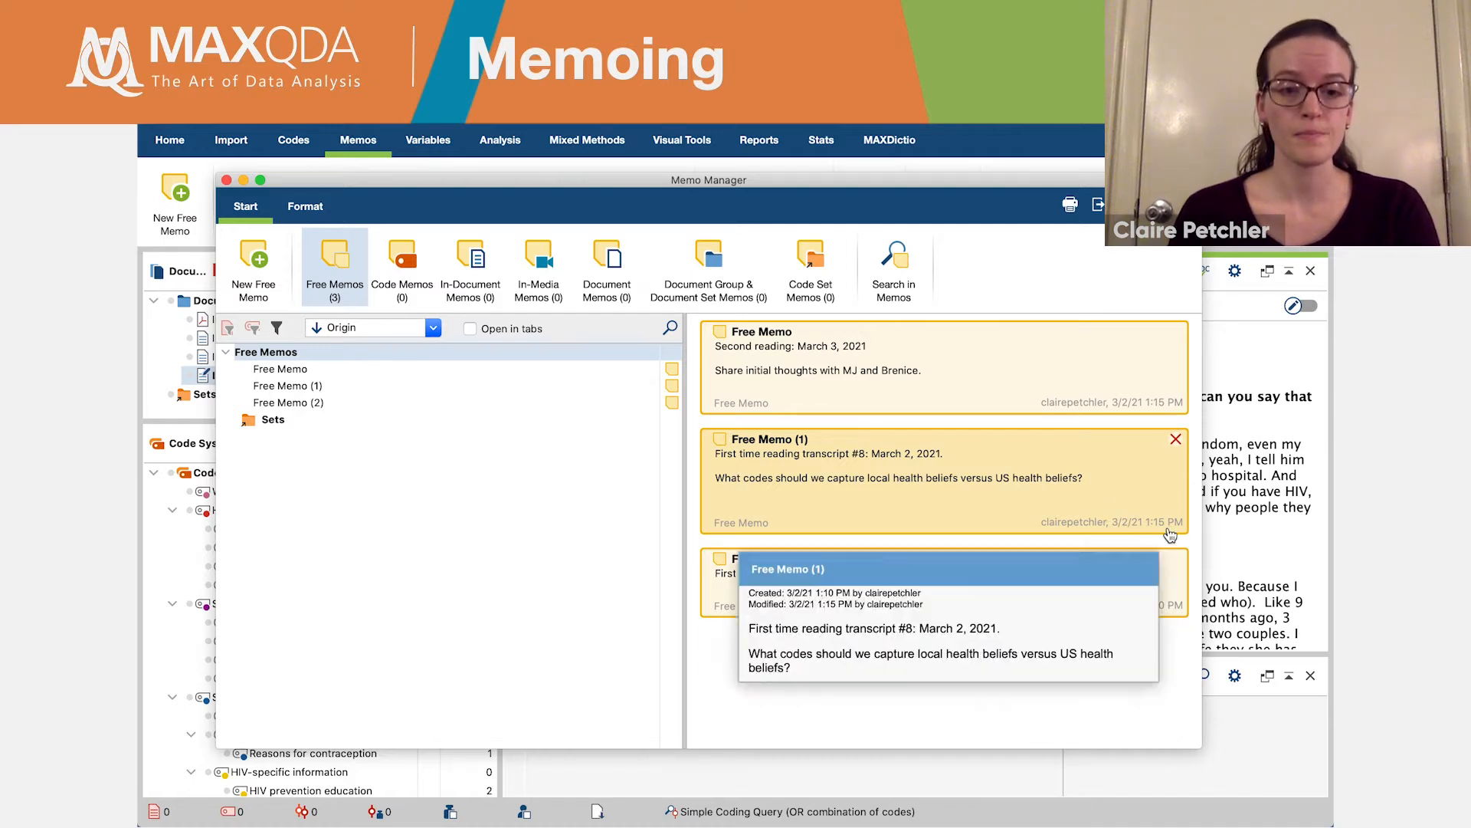
left_click(226, 181)
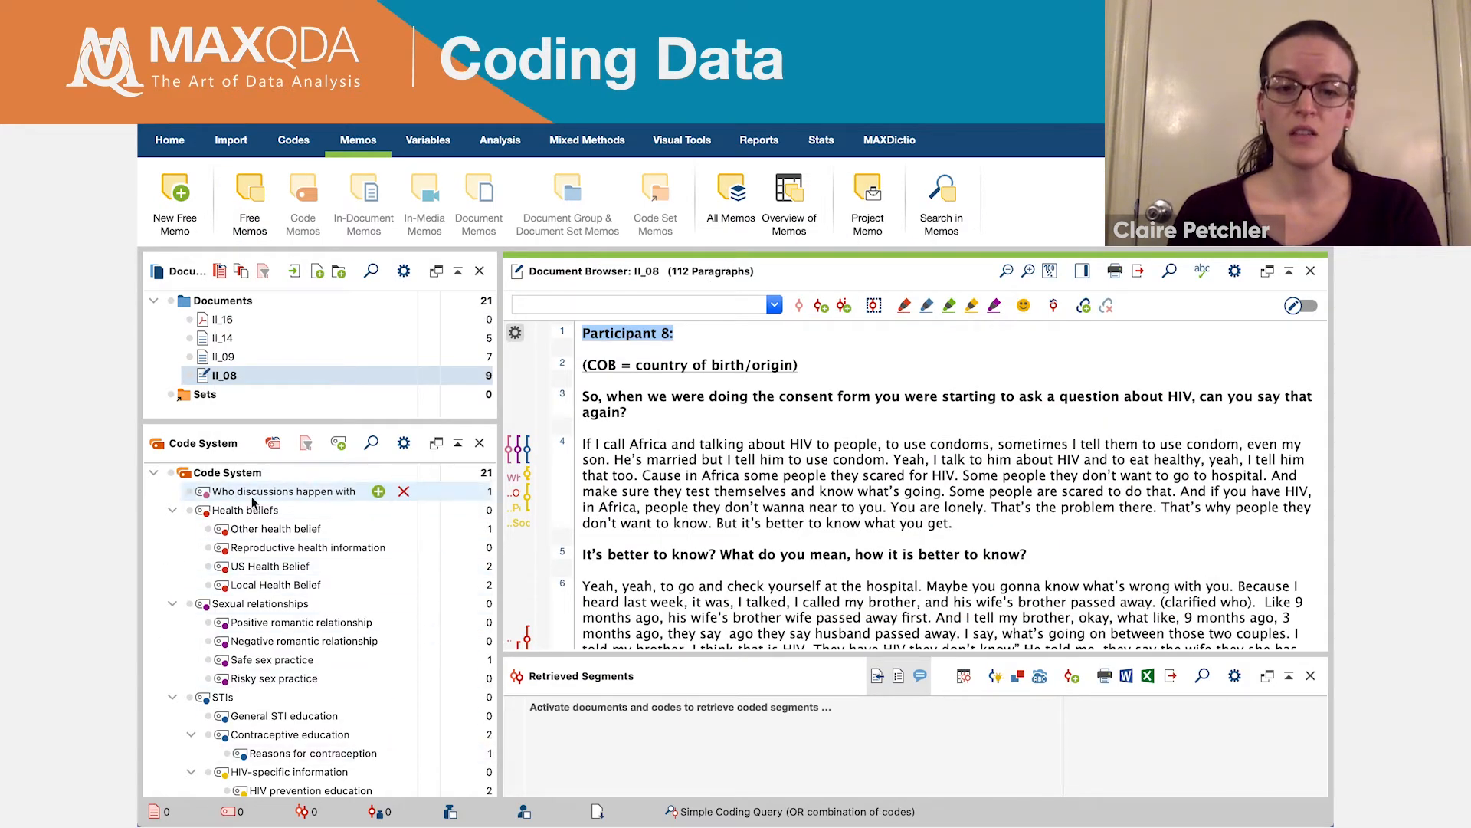
- Code the paragraph 4 passage "Africa and talking about HIV to people," with the existing code "Who discussions happen with"
mouse_move(375, 495)
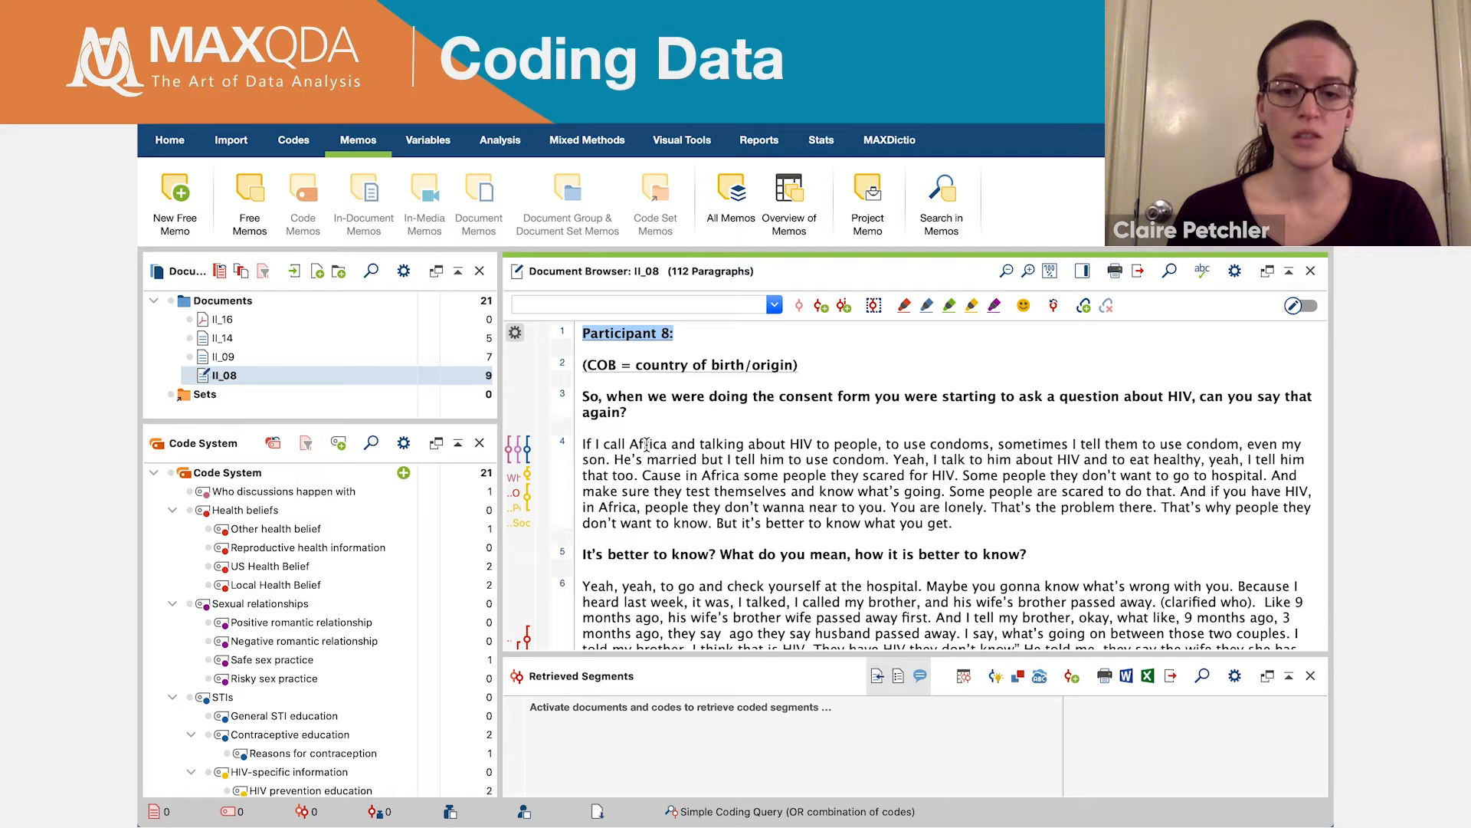
left_click_drag(632, 445, 889, 450)
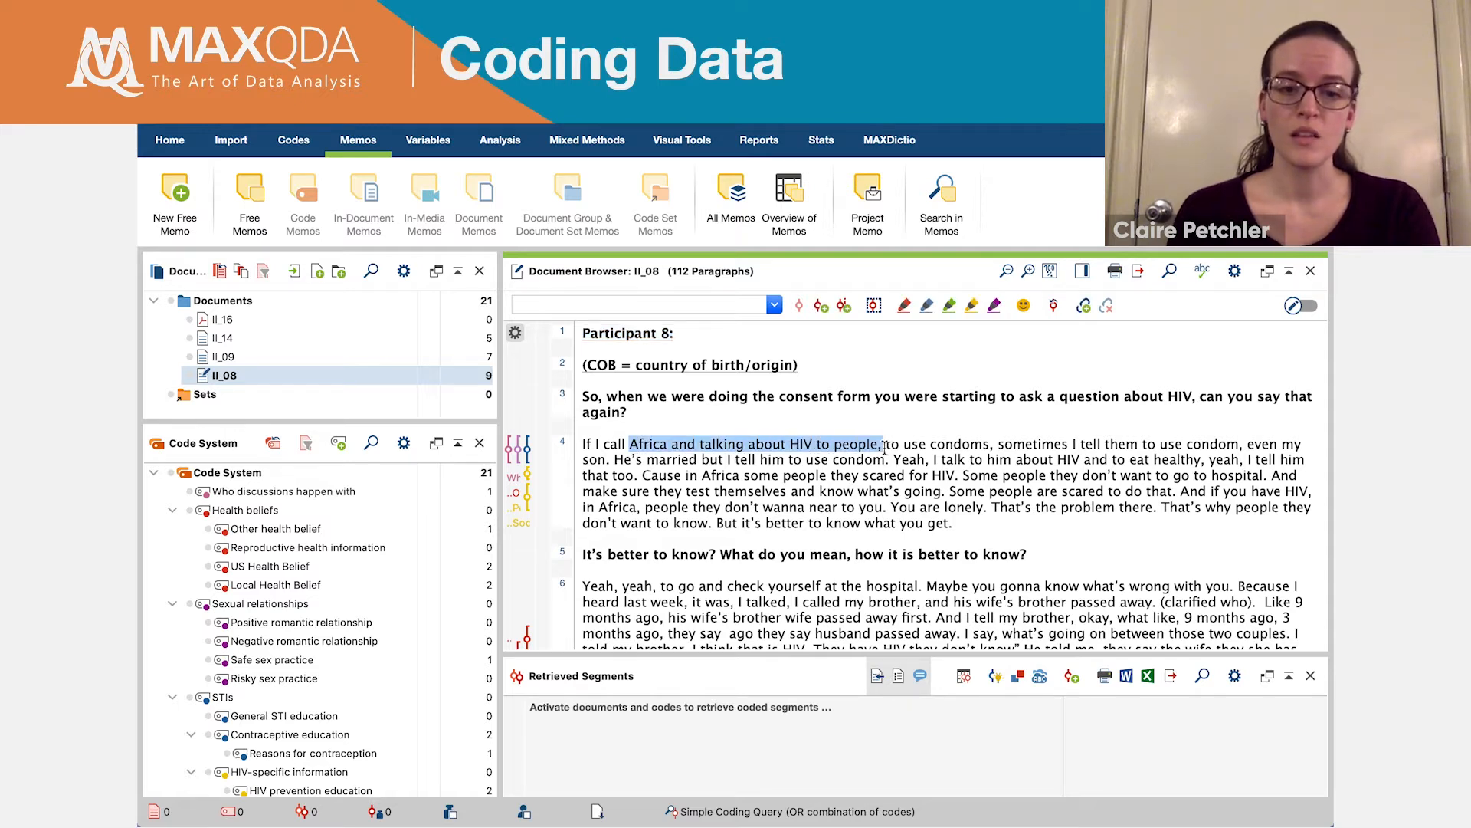
left_click(257, 496)
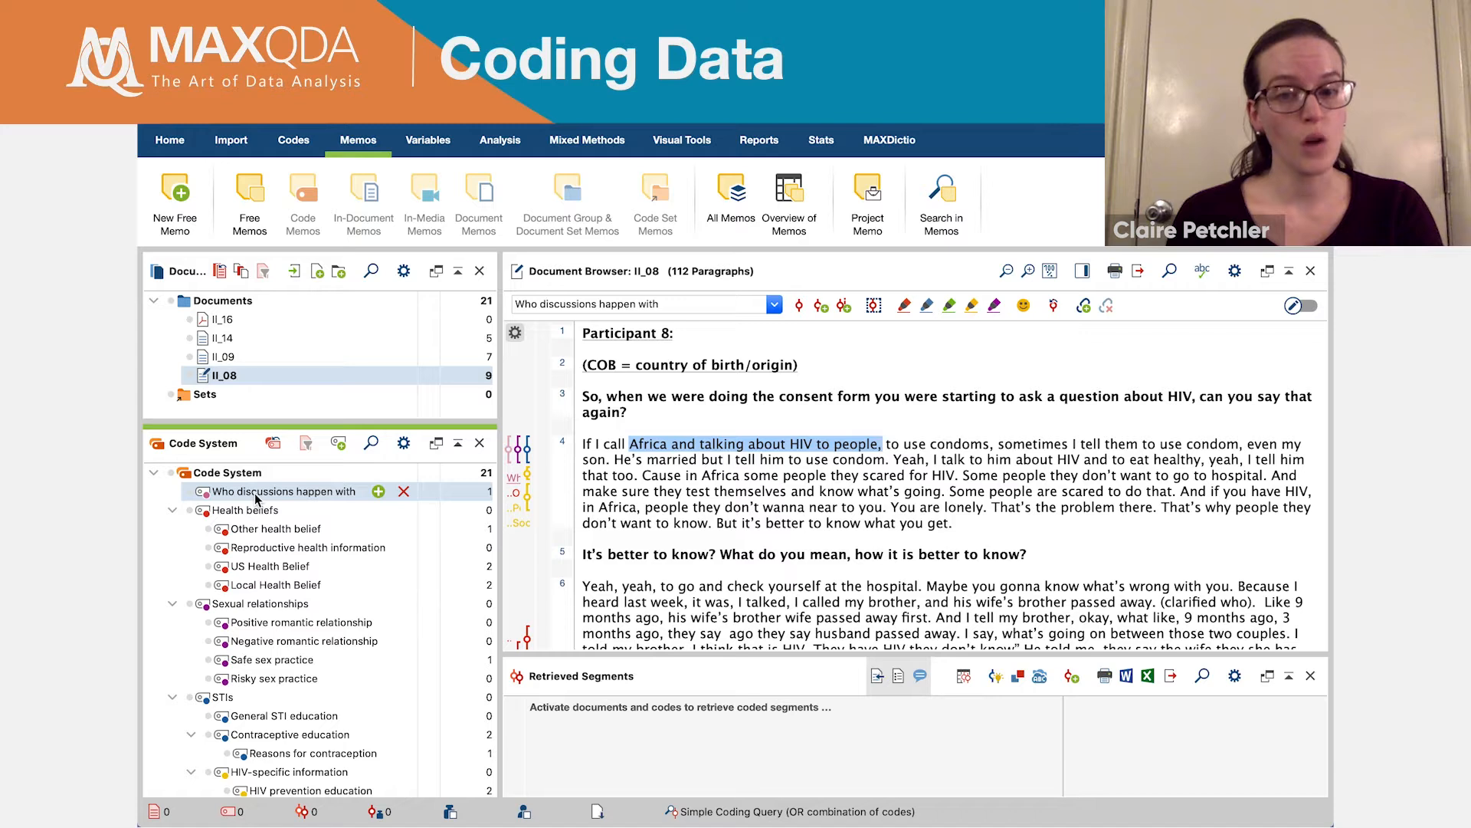
left_click(685, 302)
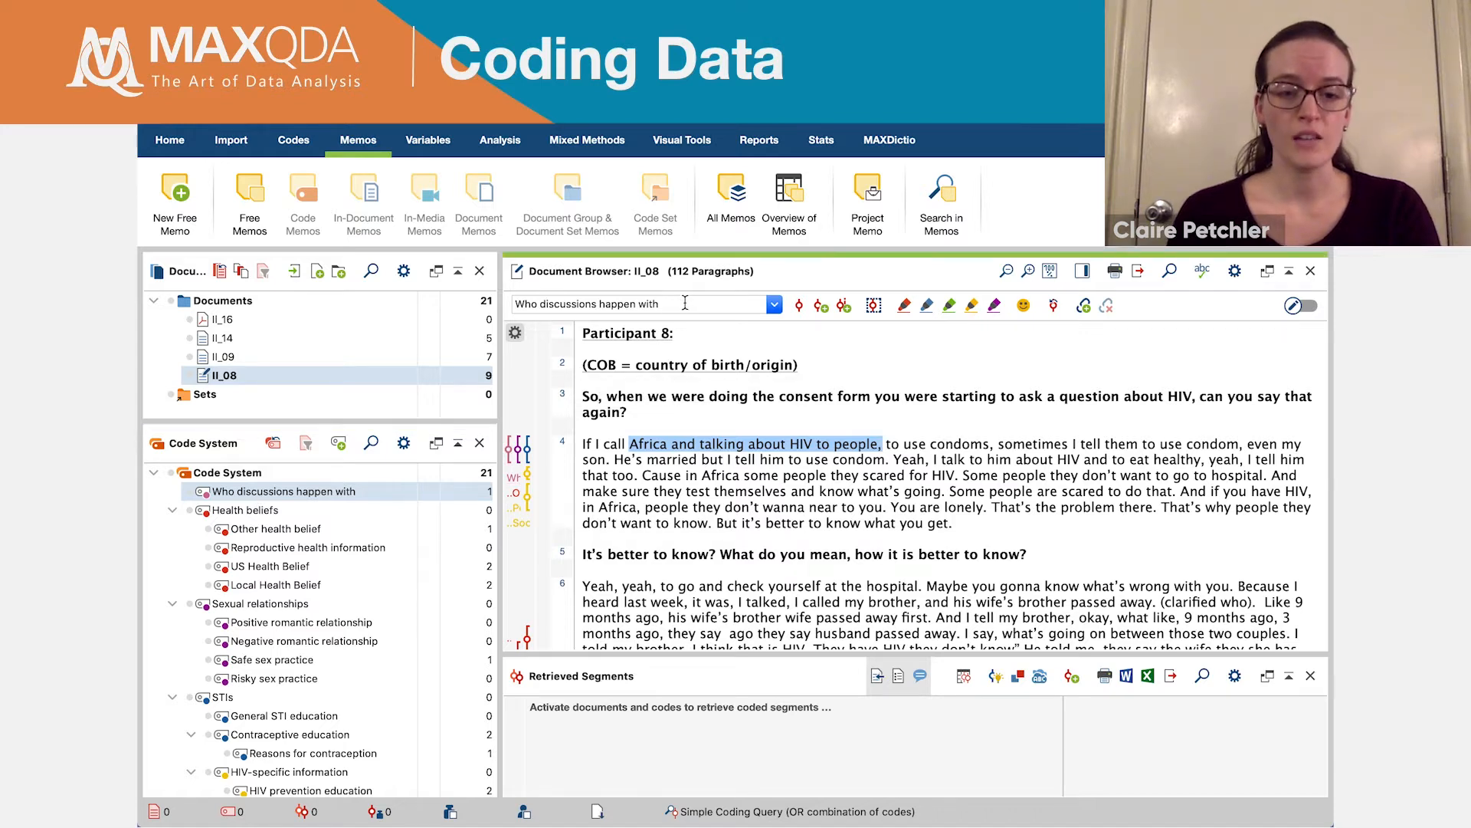
left_click(798, 311)
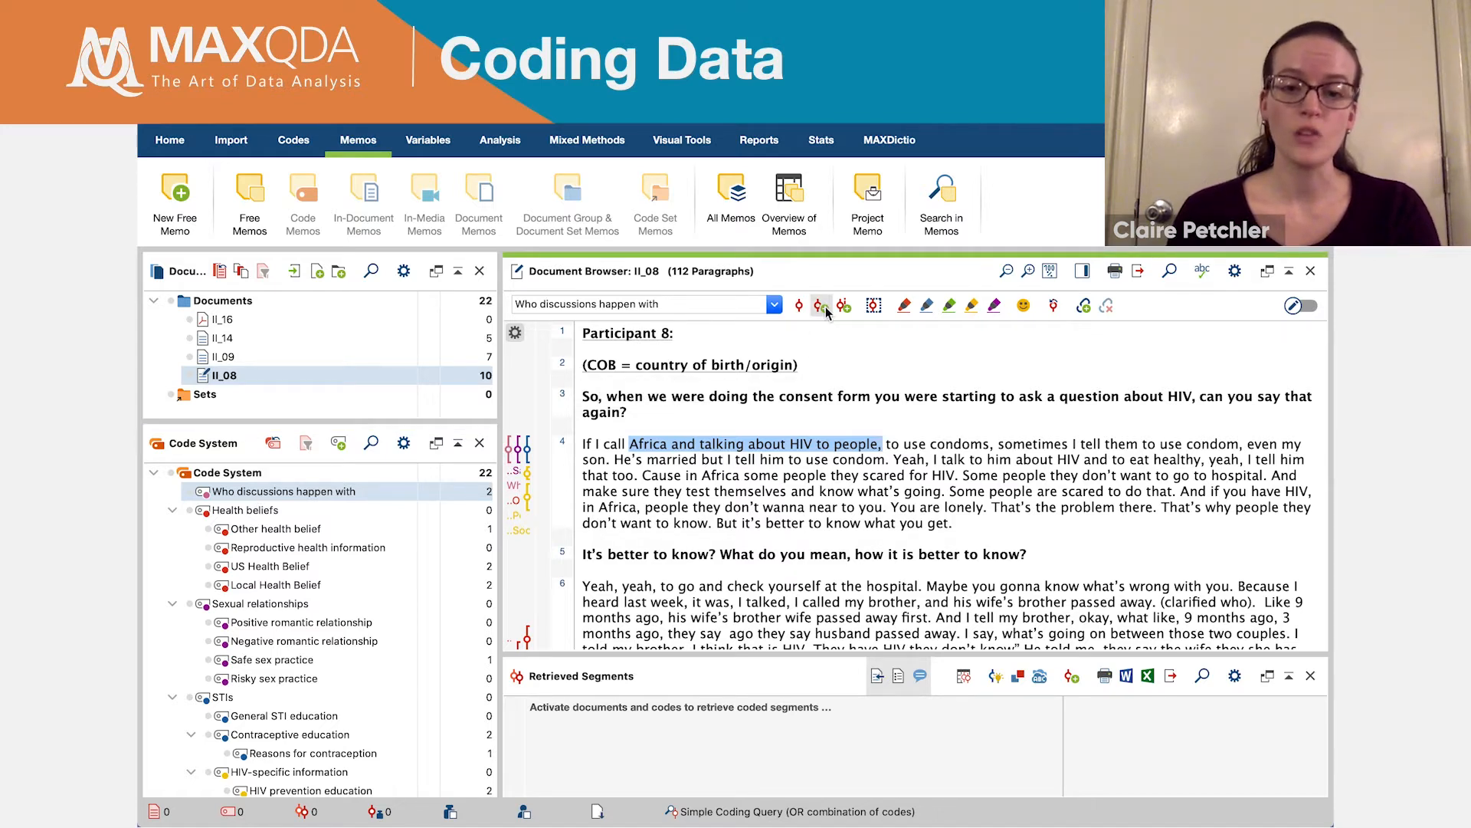
- Code the selected passage in vivo, so its own text serves as the code name
left_click(824, 306)
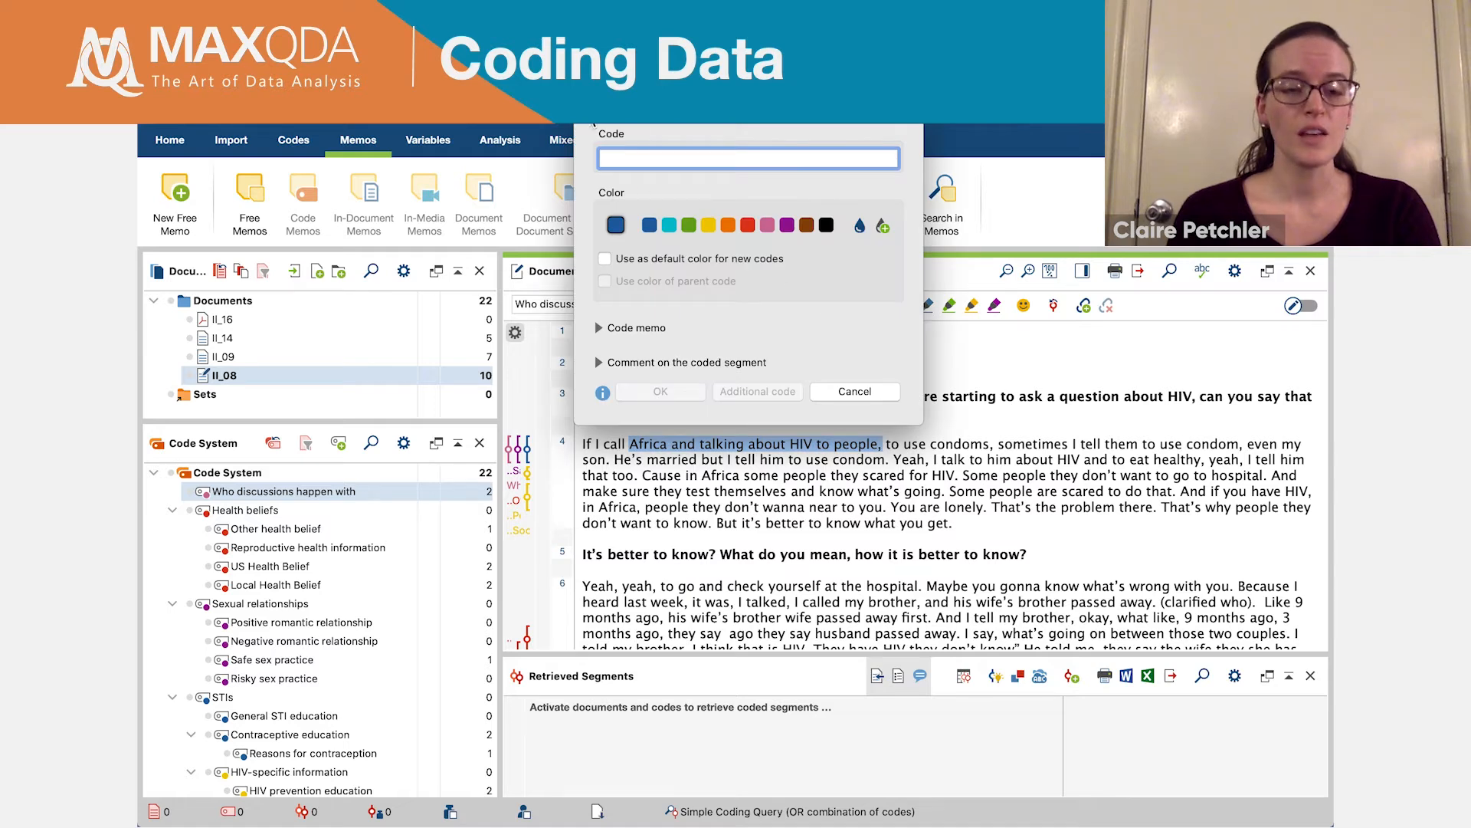
left_click(855, 390)
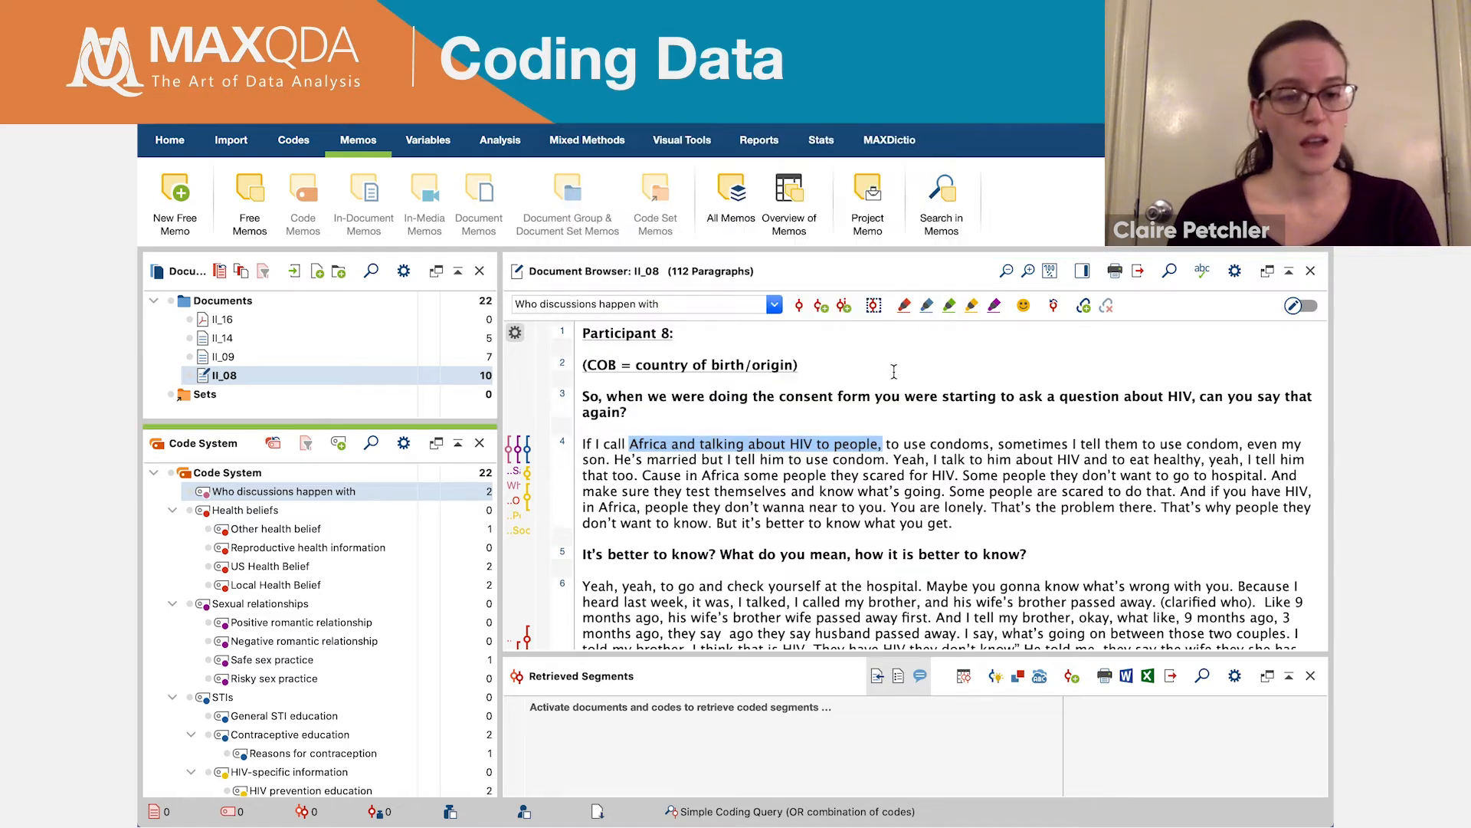
left_click(844, 305)
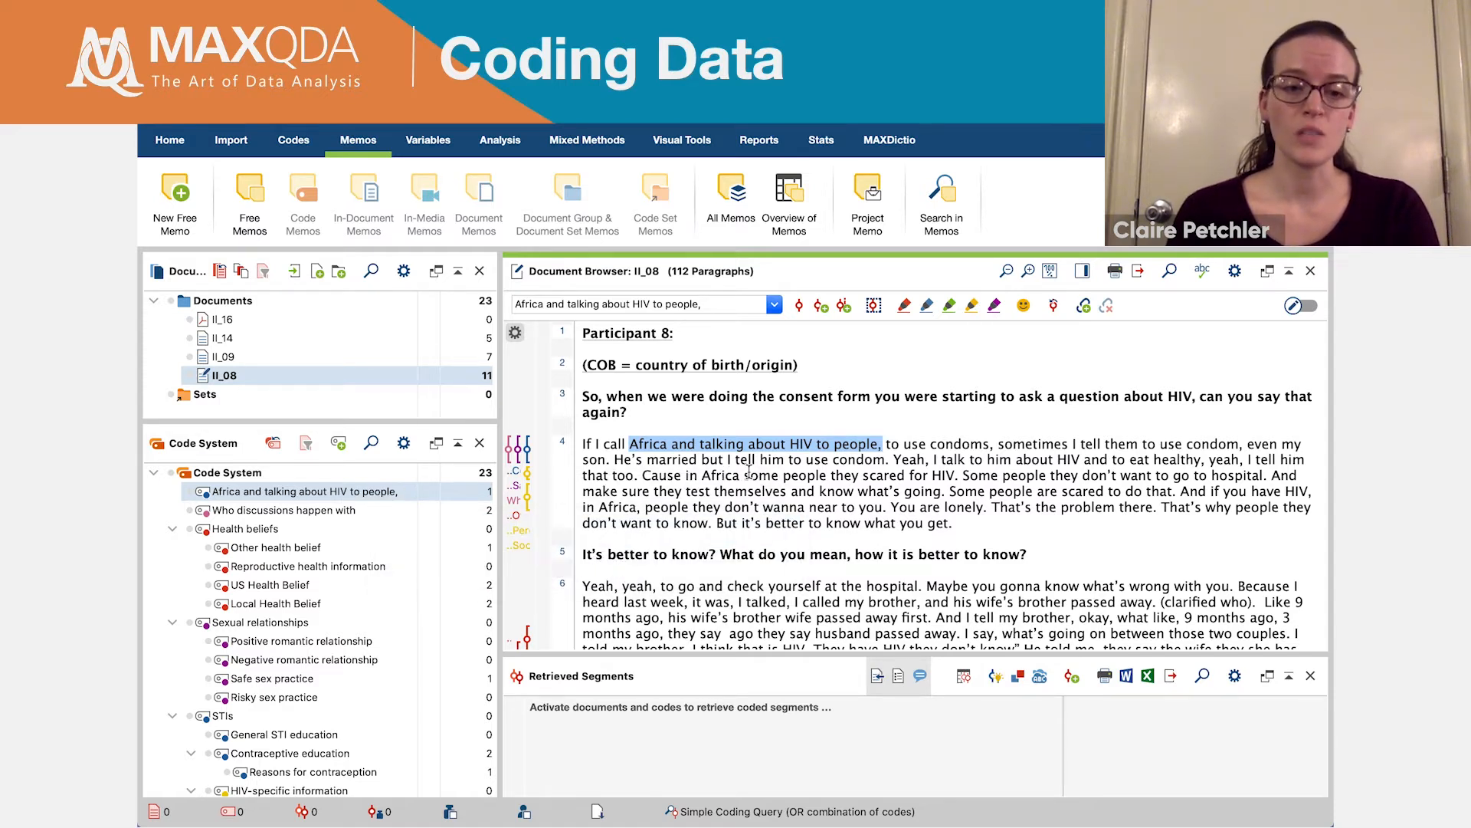
left_click(292, 138)
left_click(172, 193)
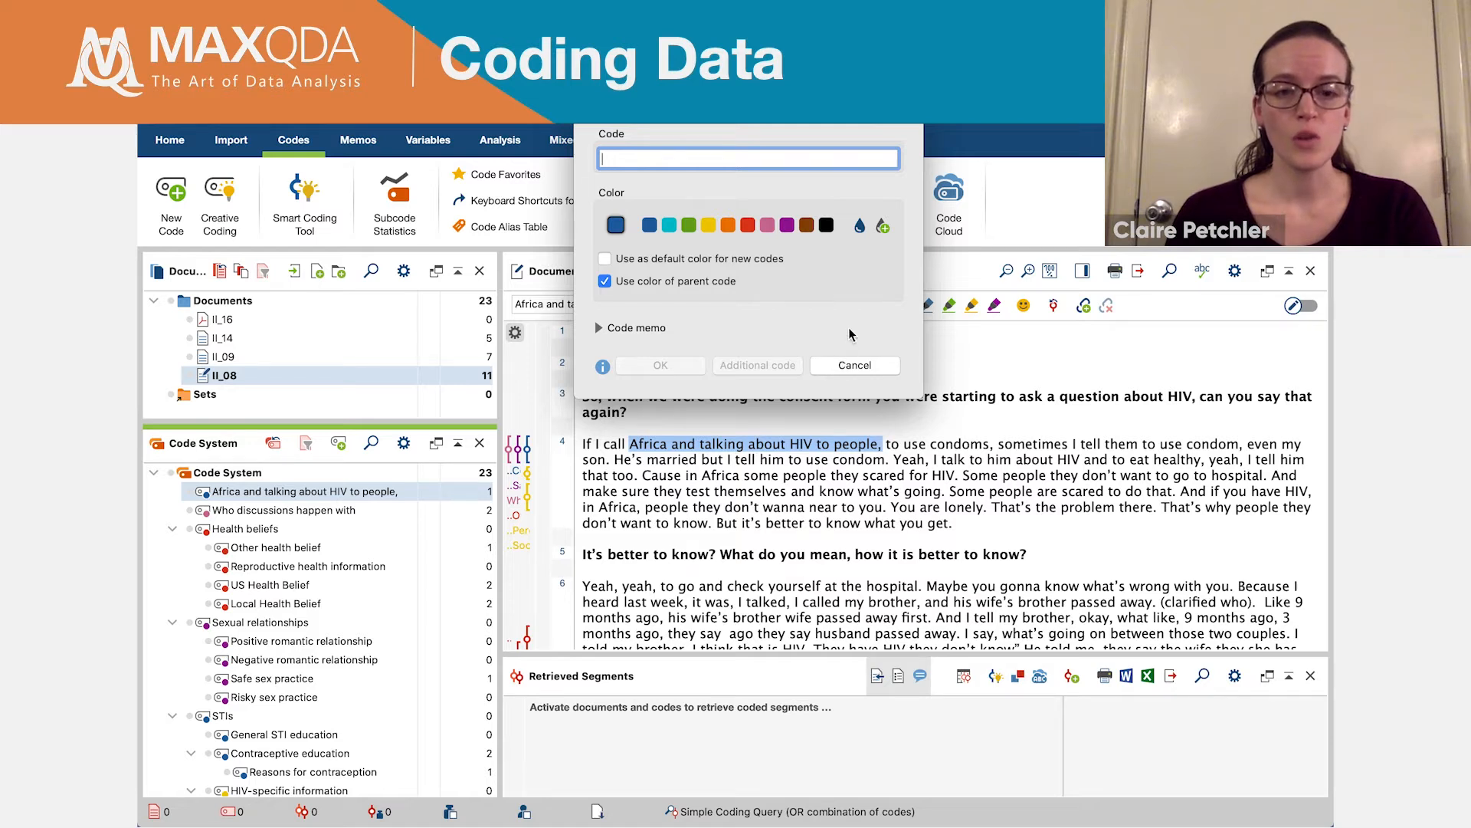
left_click(868, 372)
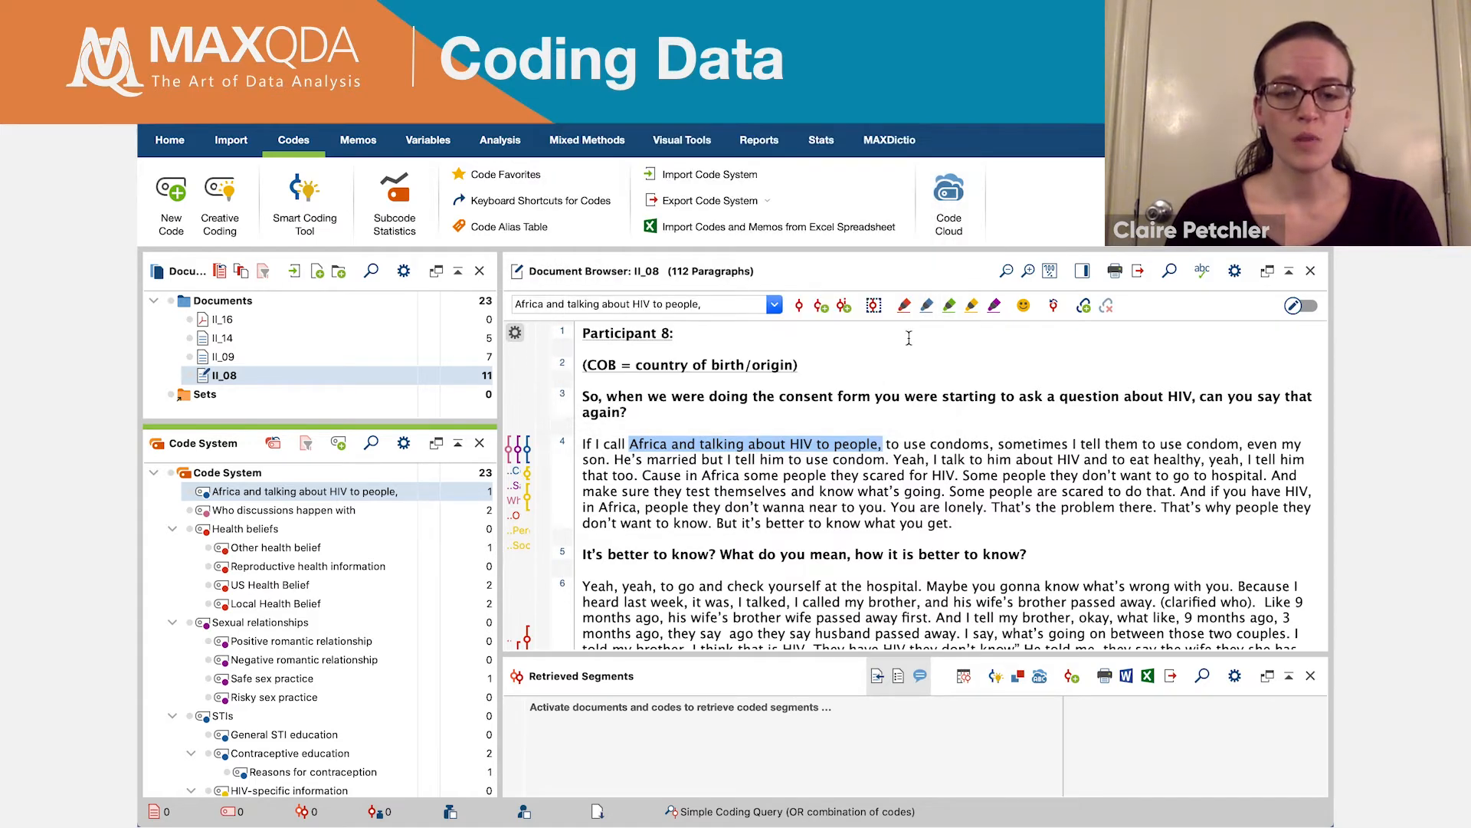
- Highlight the selected passage in yellow and look through the emoticode symbols
left_click(975, 307)
left_click(1024, 306)
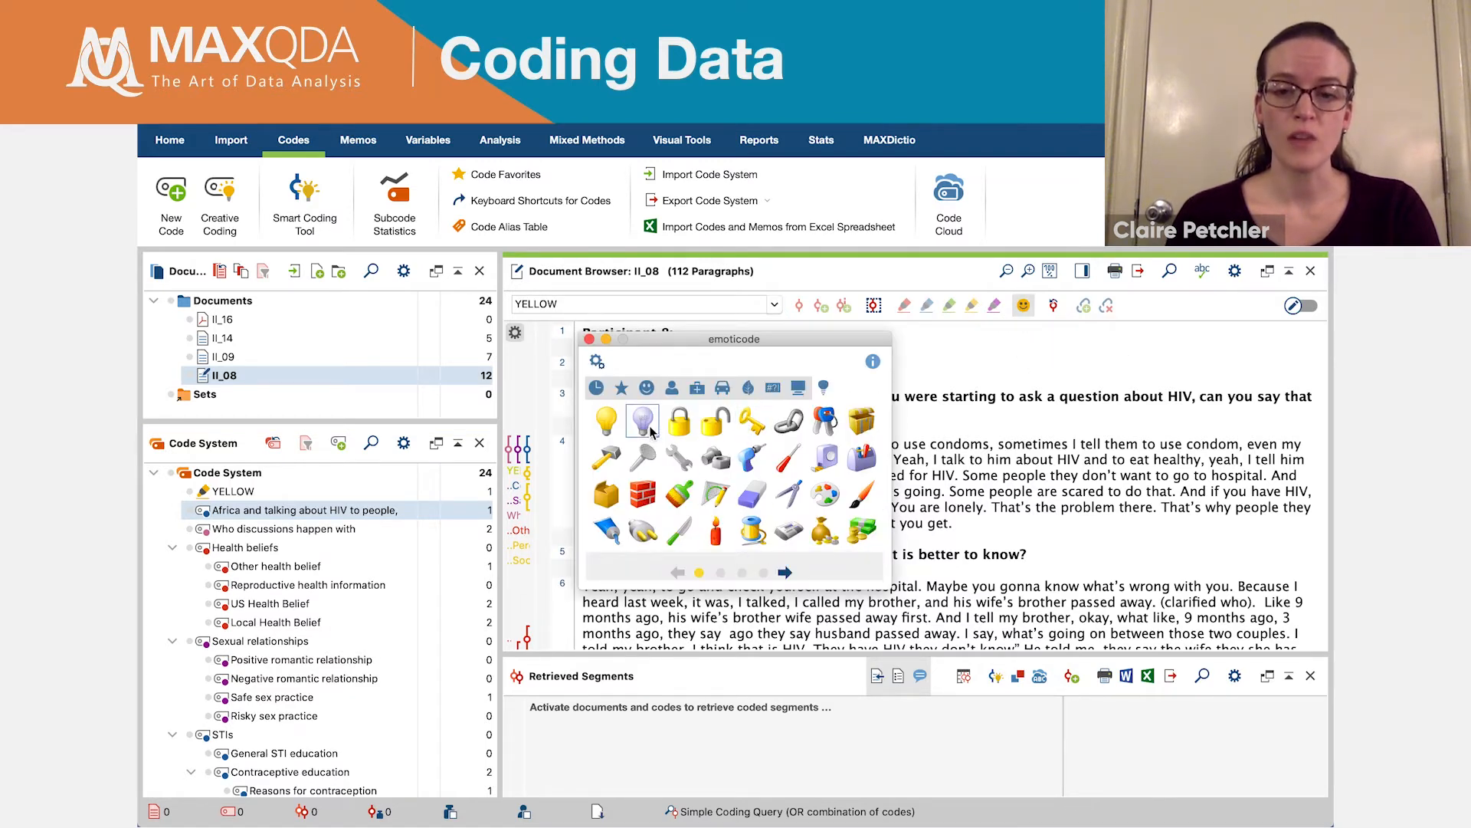
left_click(621, 389)
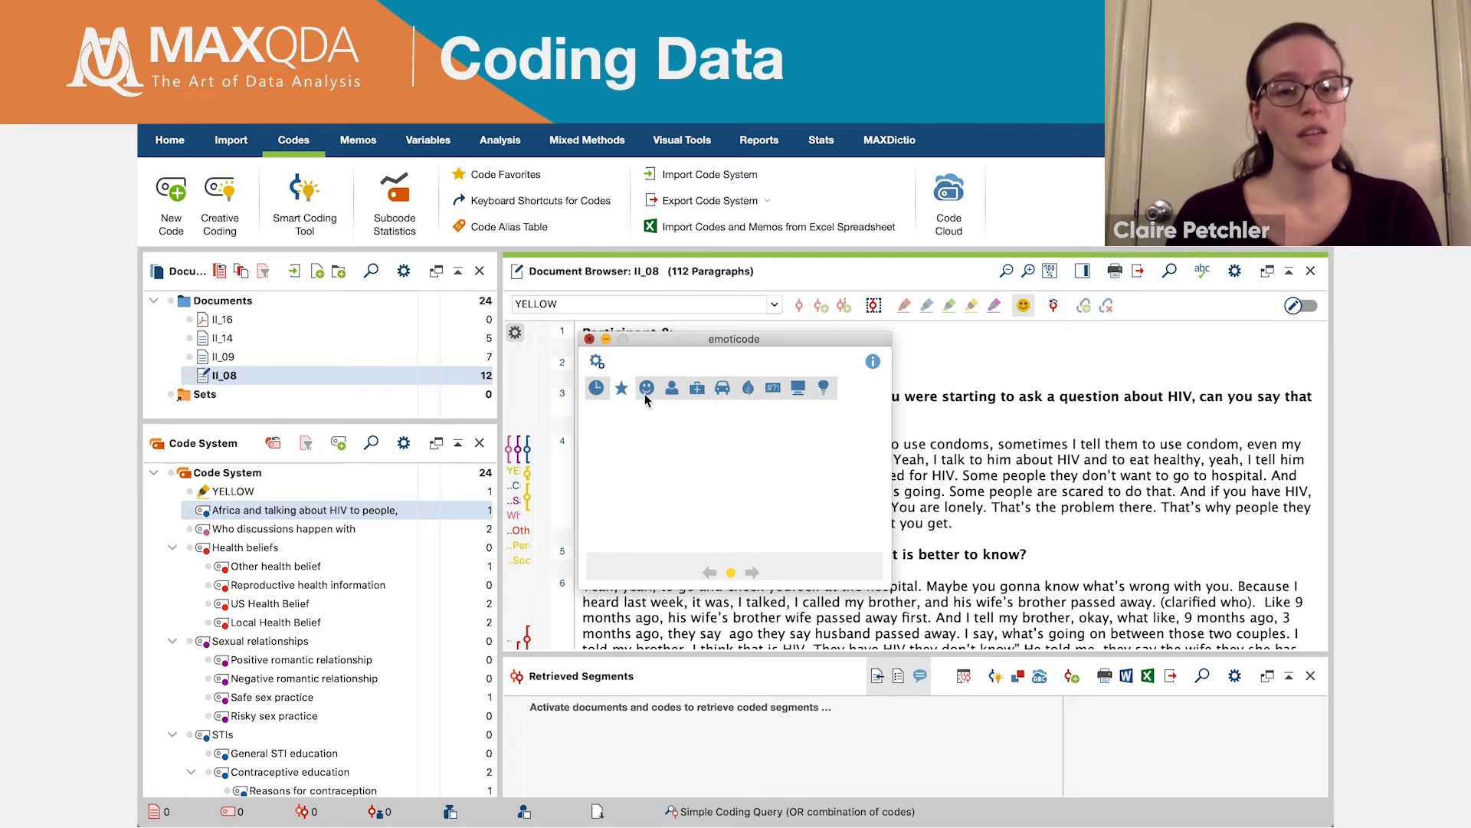
left_click(590, 340)
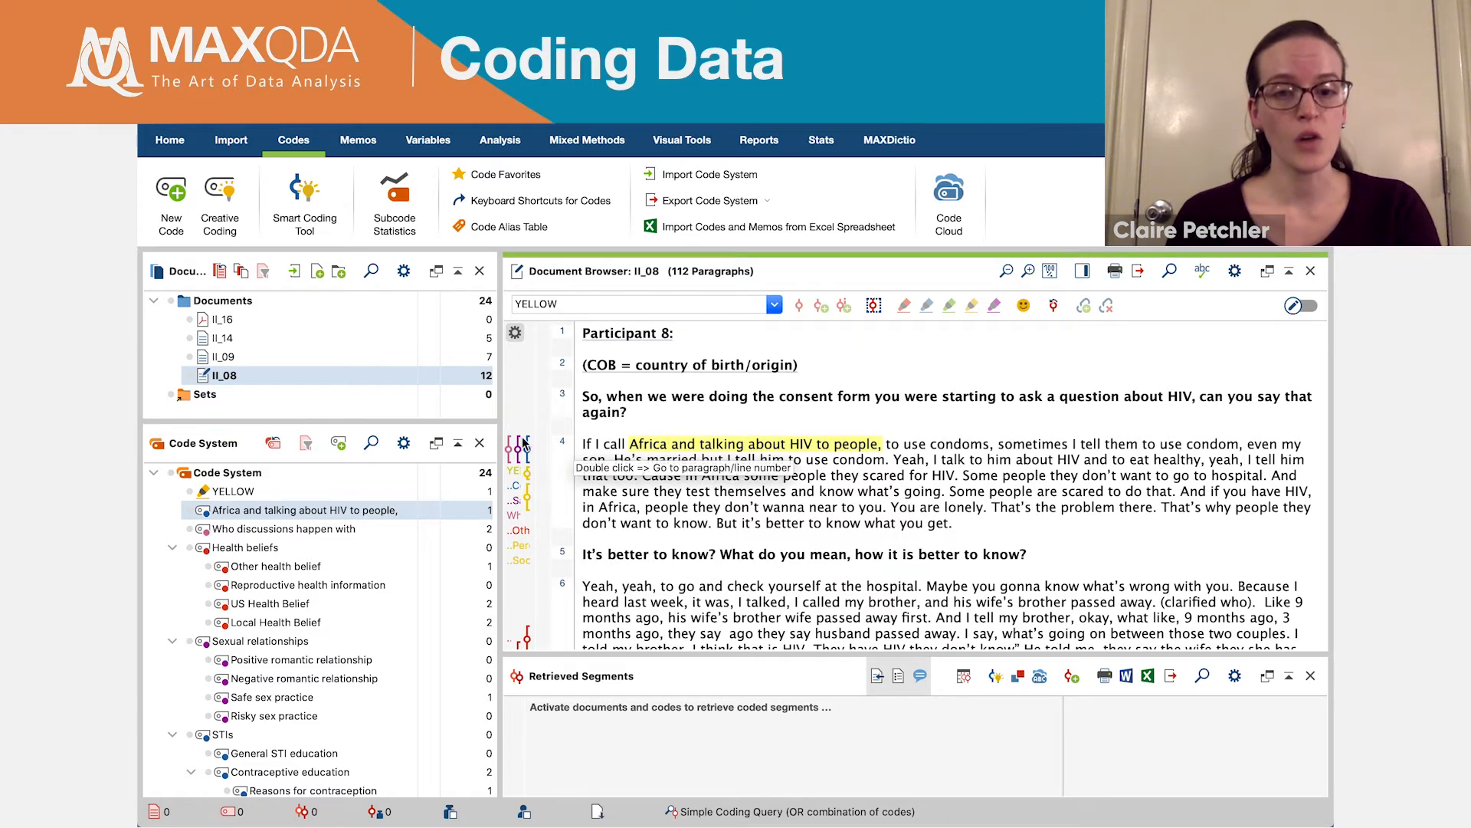
- Delete the in vivo code "Africa and talking about HIV to people," from the code system
right_click(288, 515)
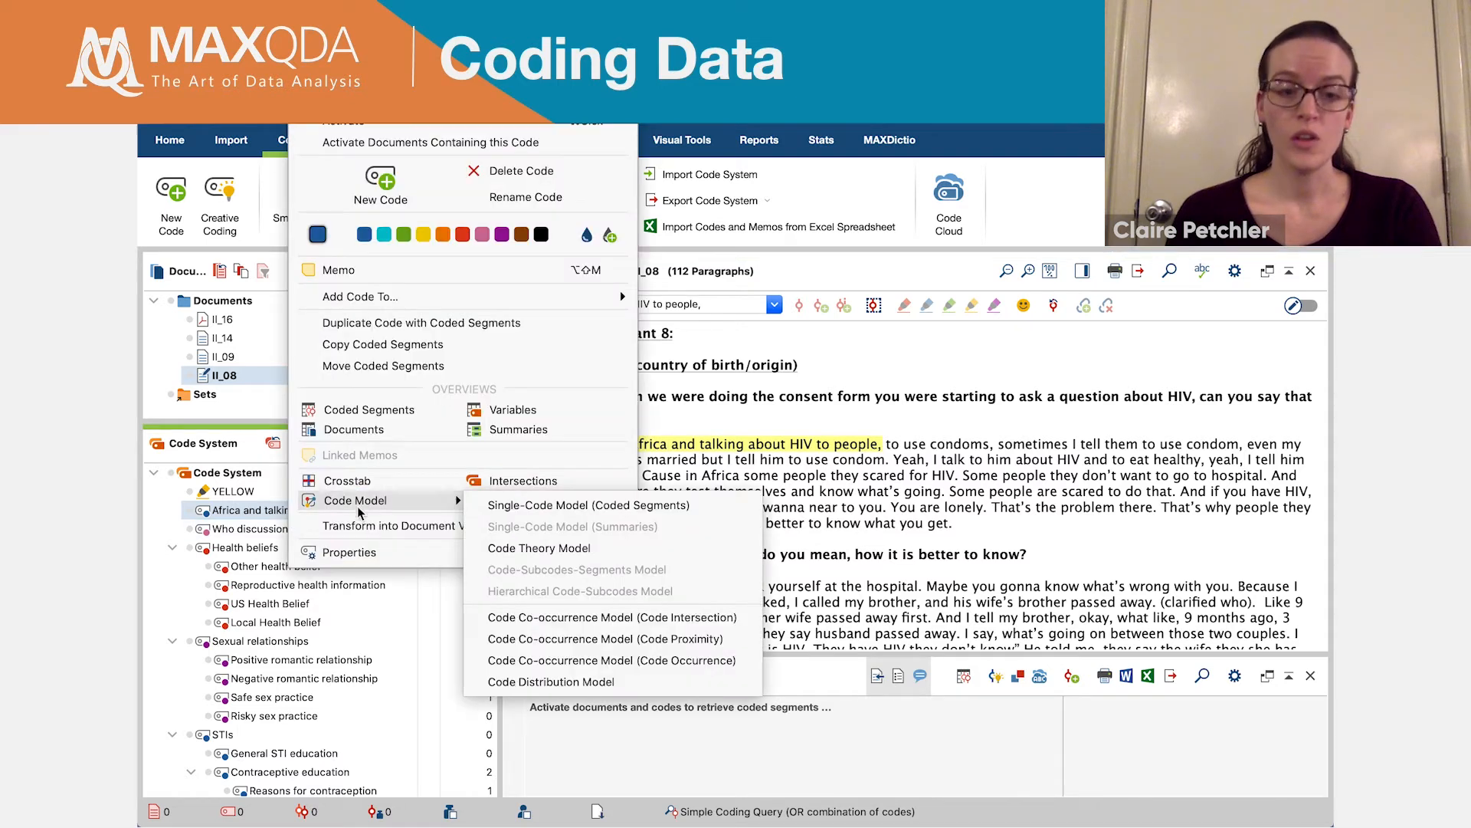
left_click(527, 173)
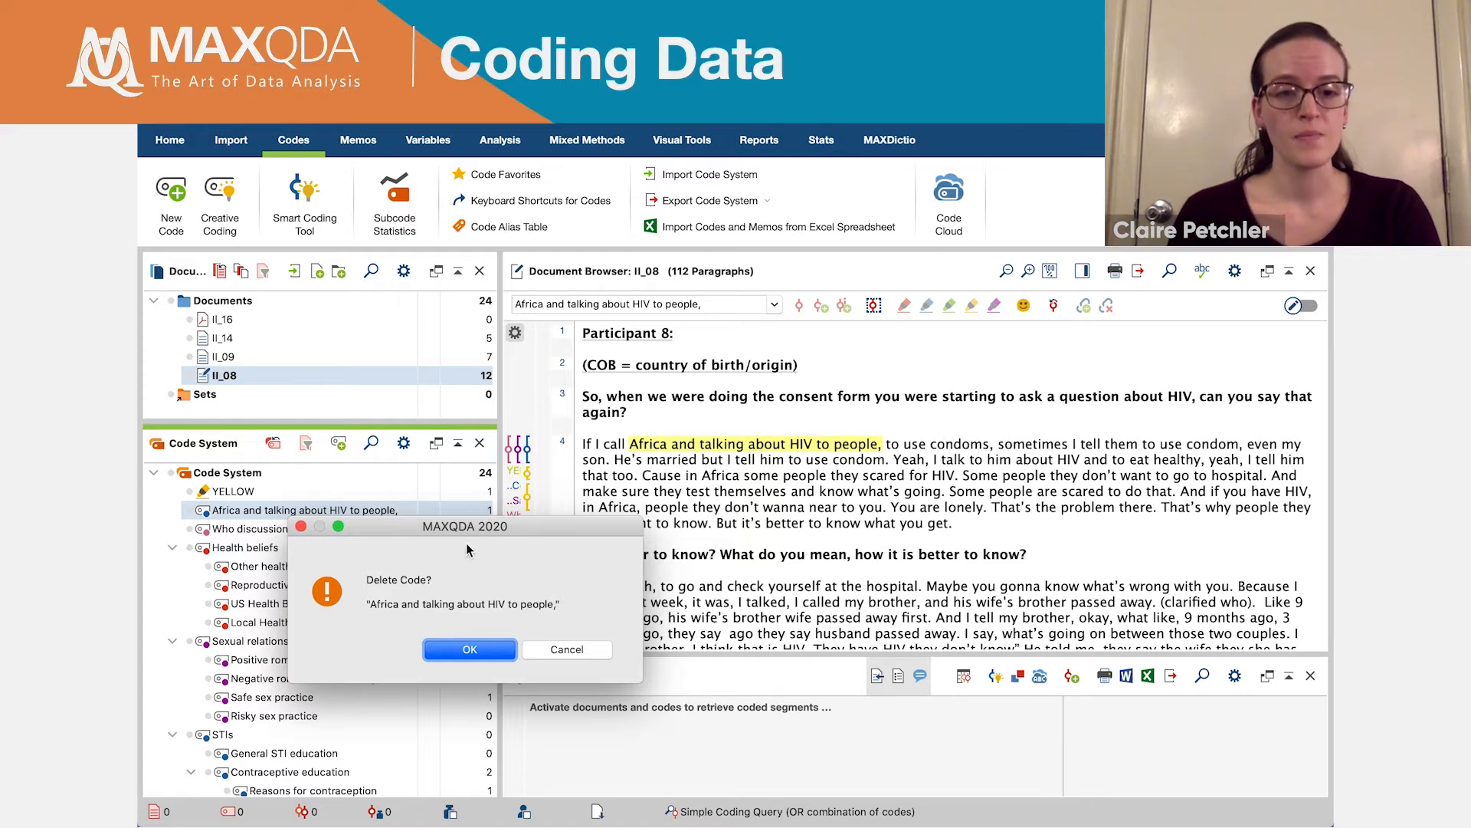
left_click(470, 649)
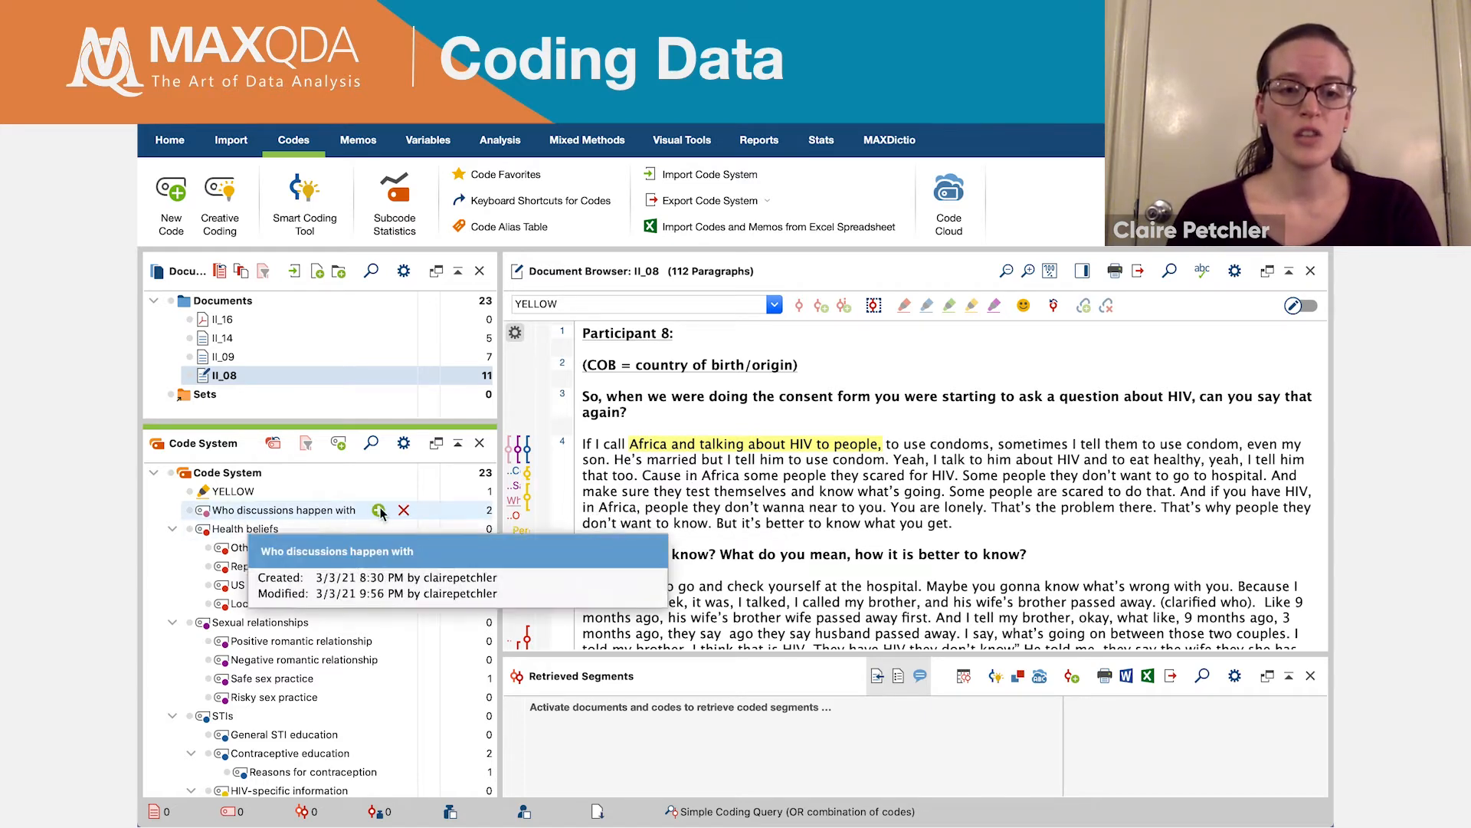
- Review the coded segments of "Who discussions happen with" and nest that code under "Other health belief"
double_click(315, 511)
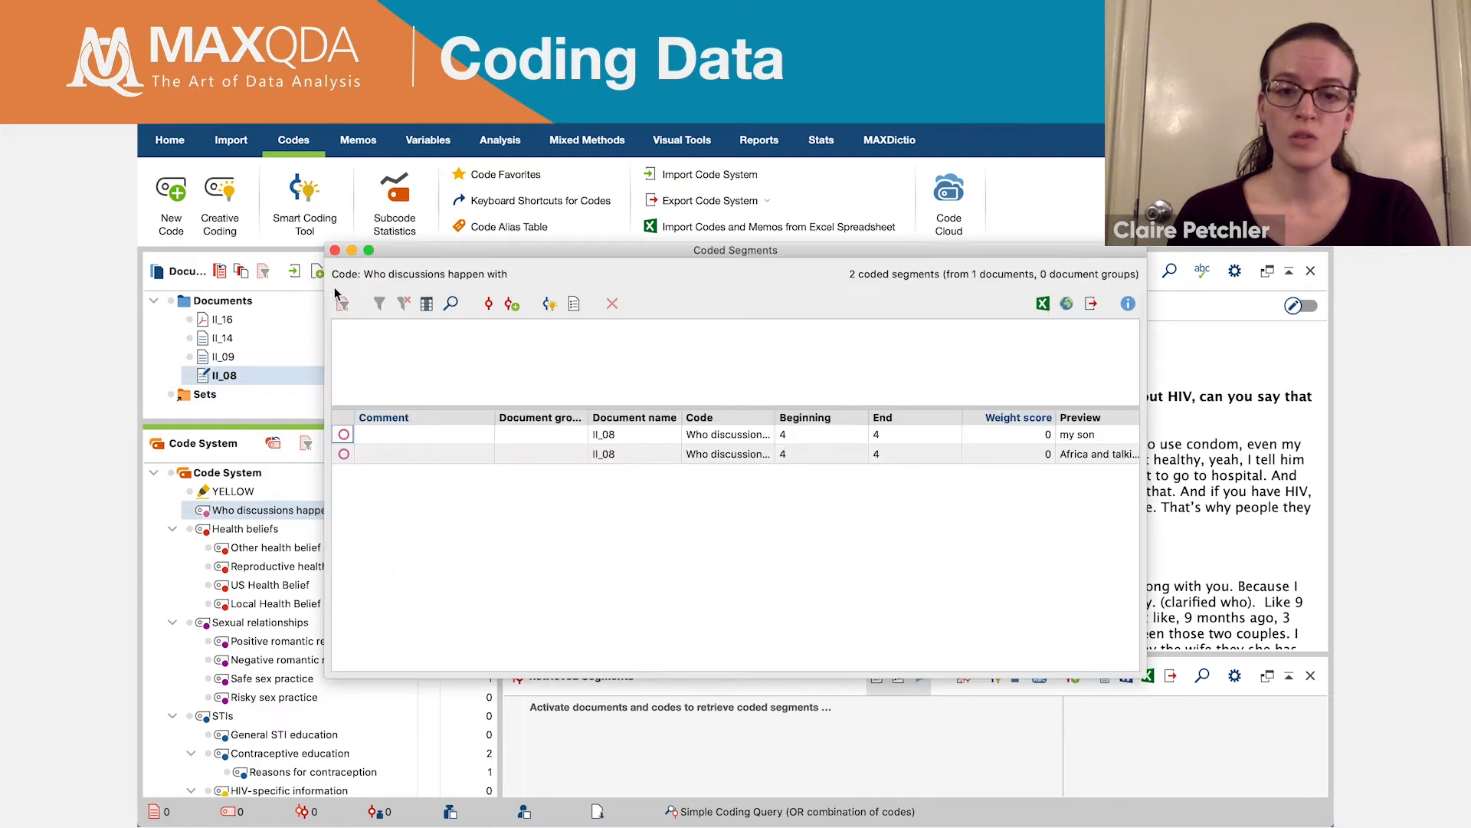
left_click(335, 250)
mouse_move(324, 520)
left_mouse_down()
mouse_move(243, 513)
mouse_move(260, 549)
left_mouse_up()
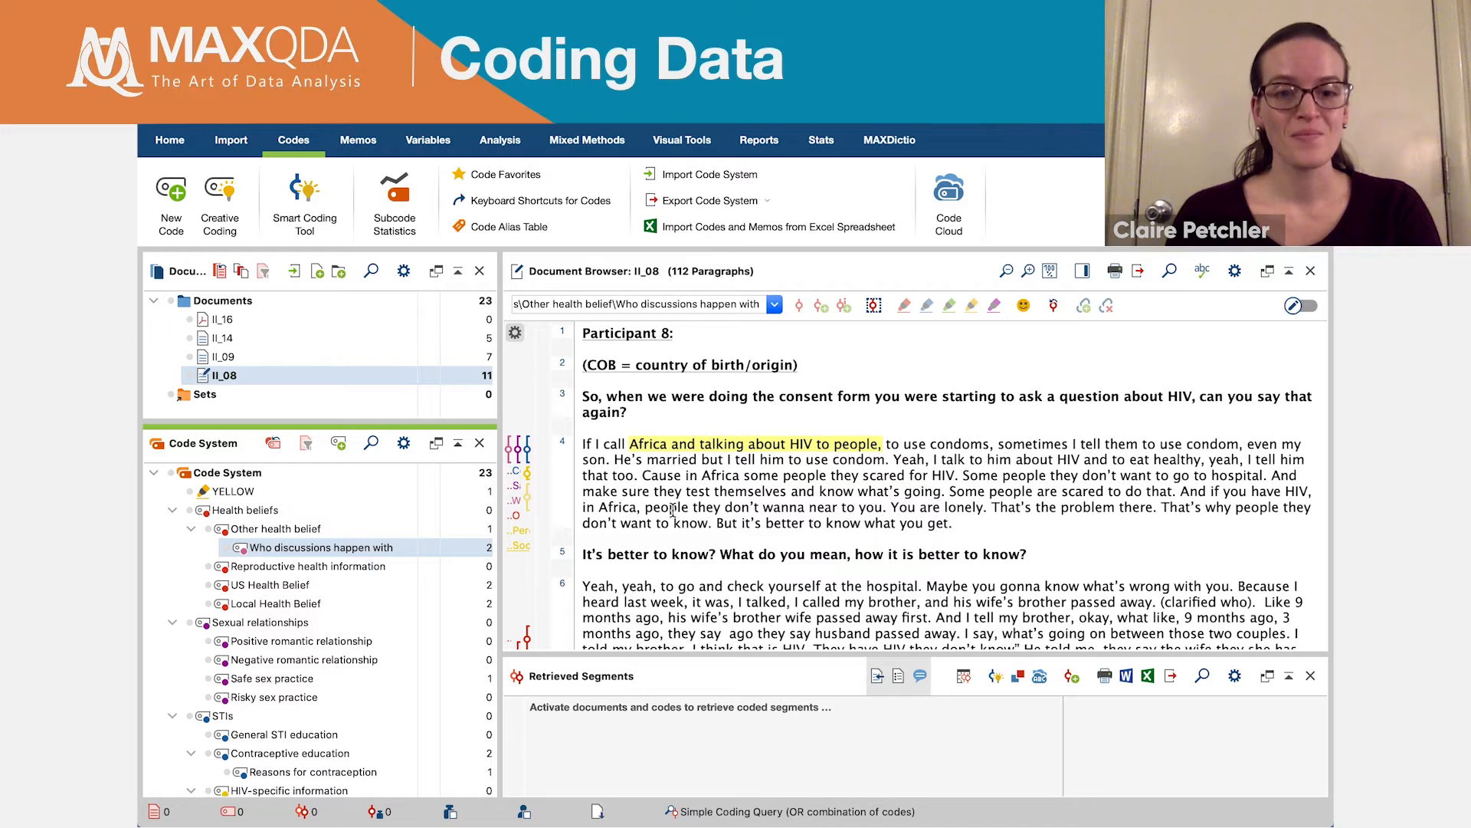
- Look through the memo options for codes and move the code "Who discussions happen with" directly under "Health beliefs"
right_click(318, 550)
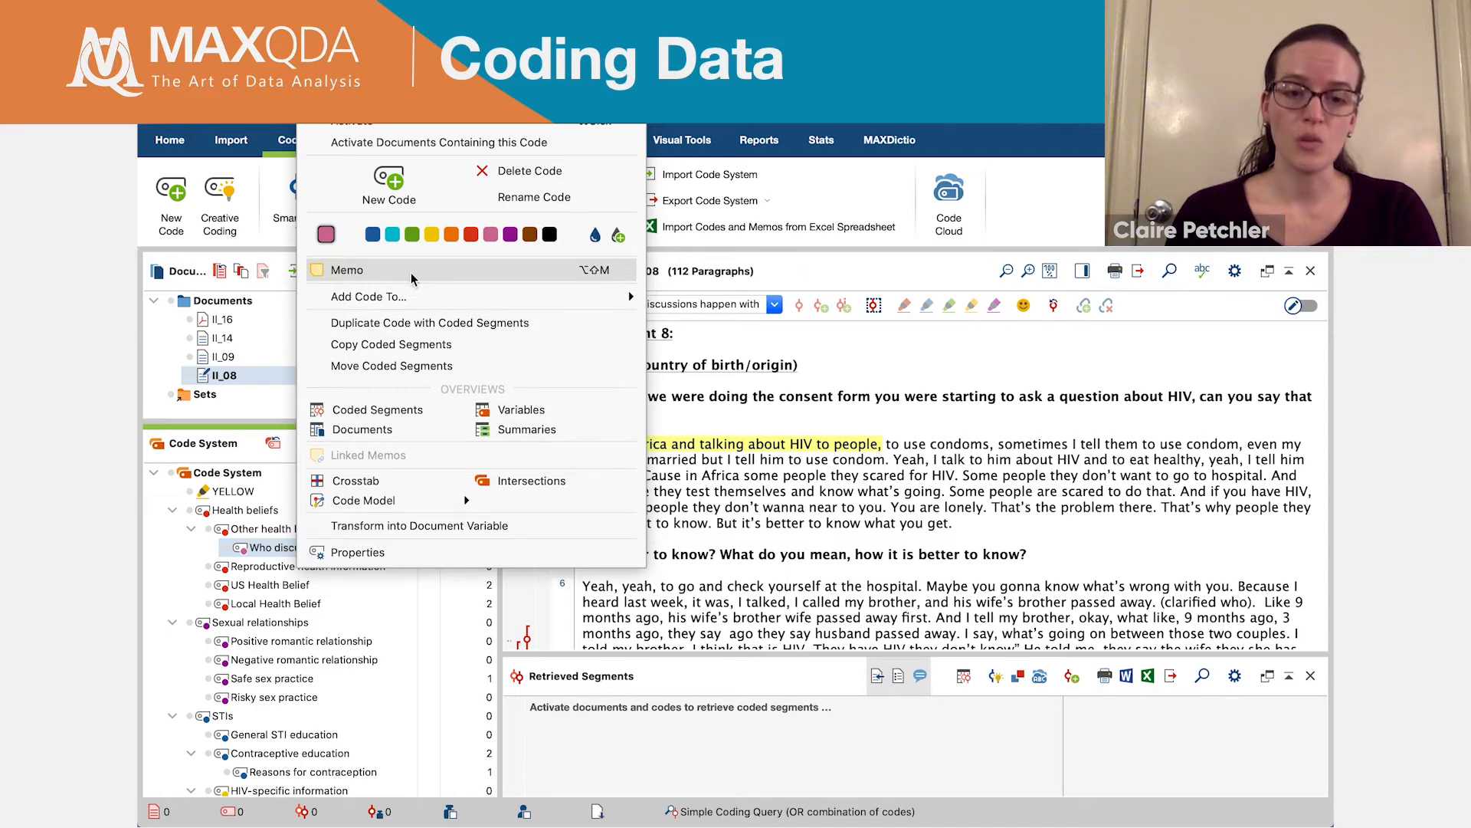
left_click(764, 506)
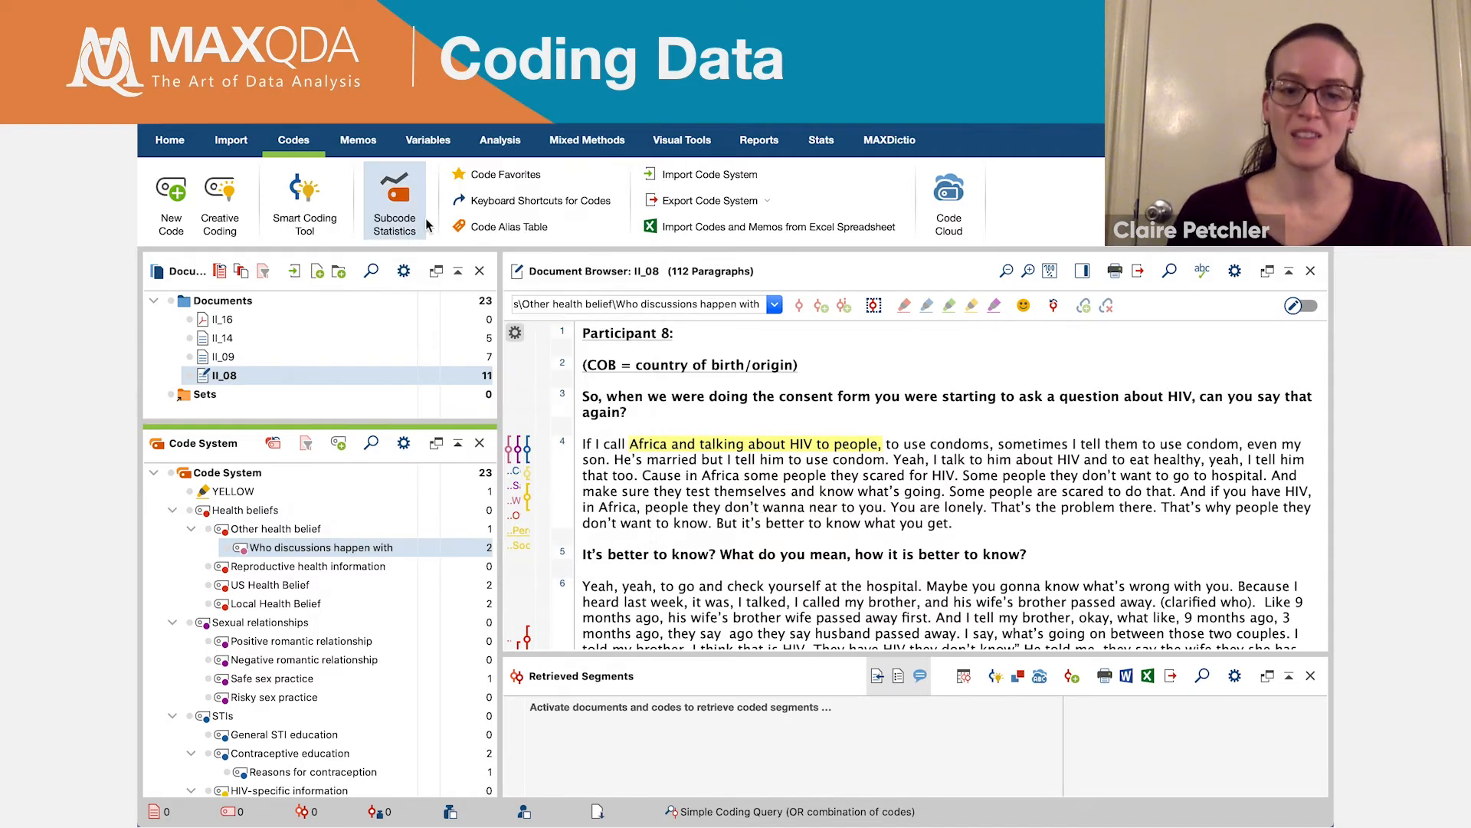
left_click(358, 141)
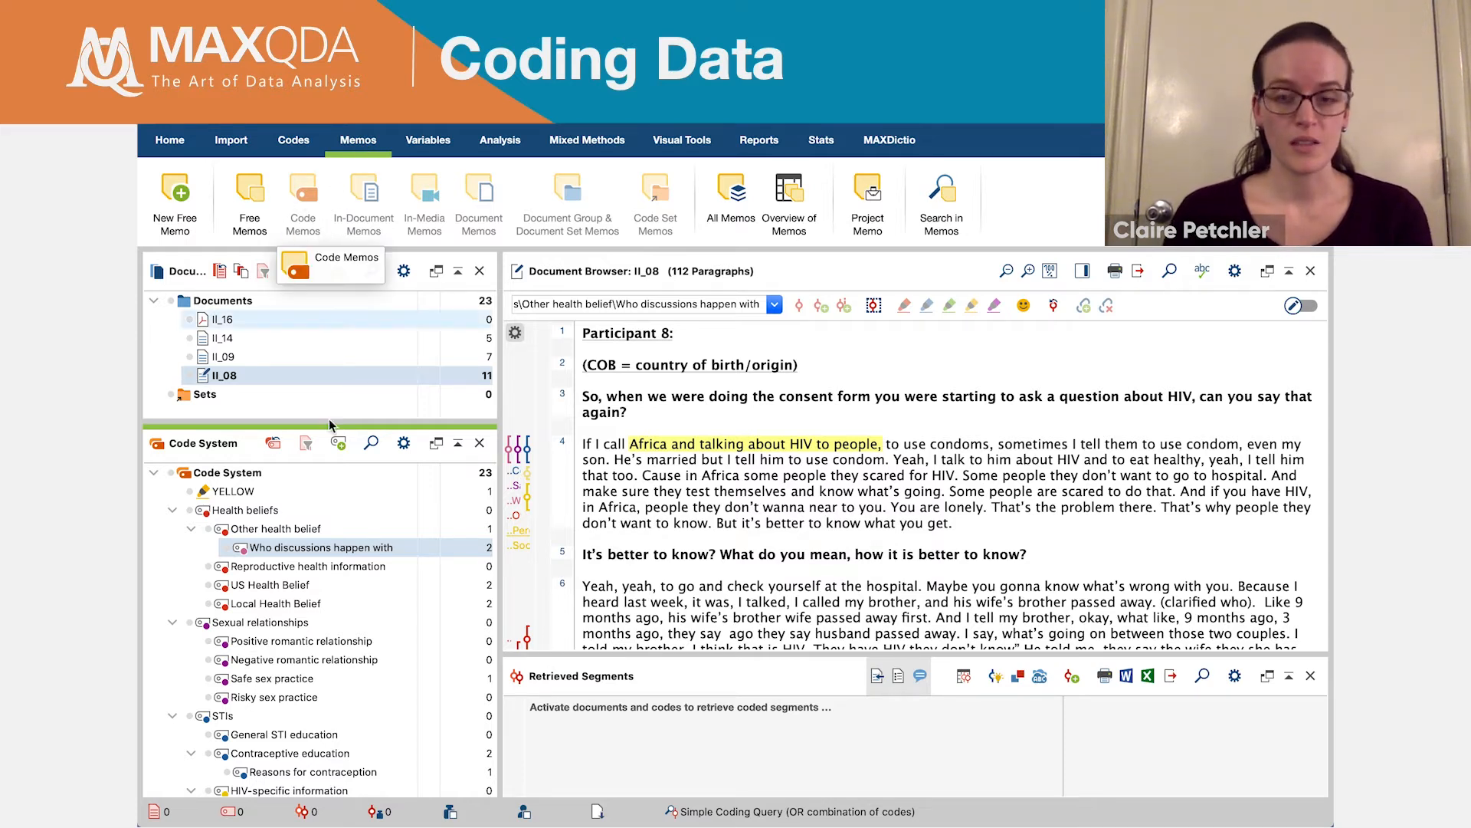
left_click_drag(287, 533, 291, 521)
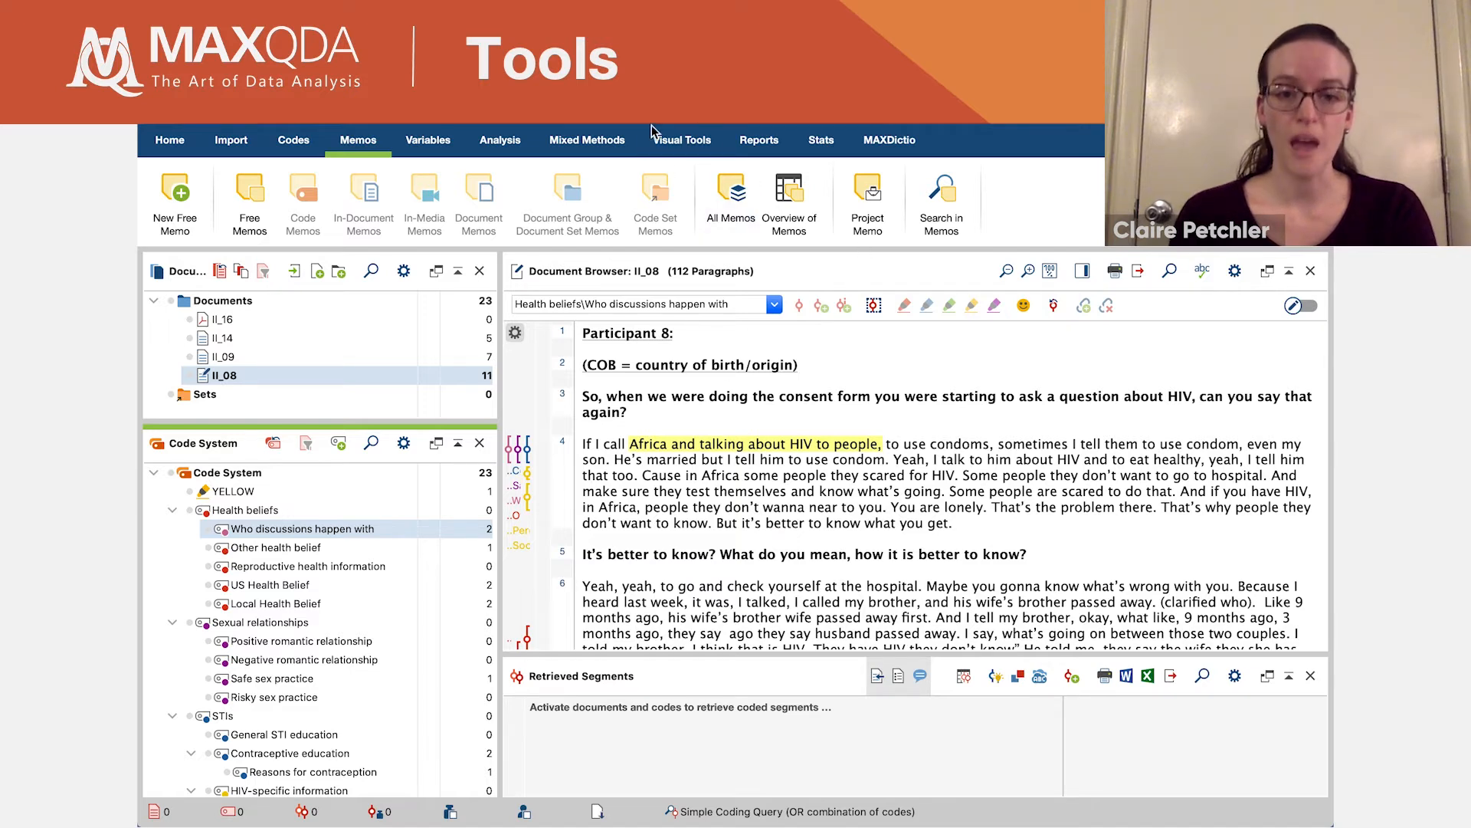
- Create a word cloud from the documents II_16, II_14, II_09 and II_08
left_click(695, 144)
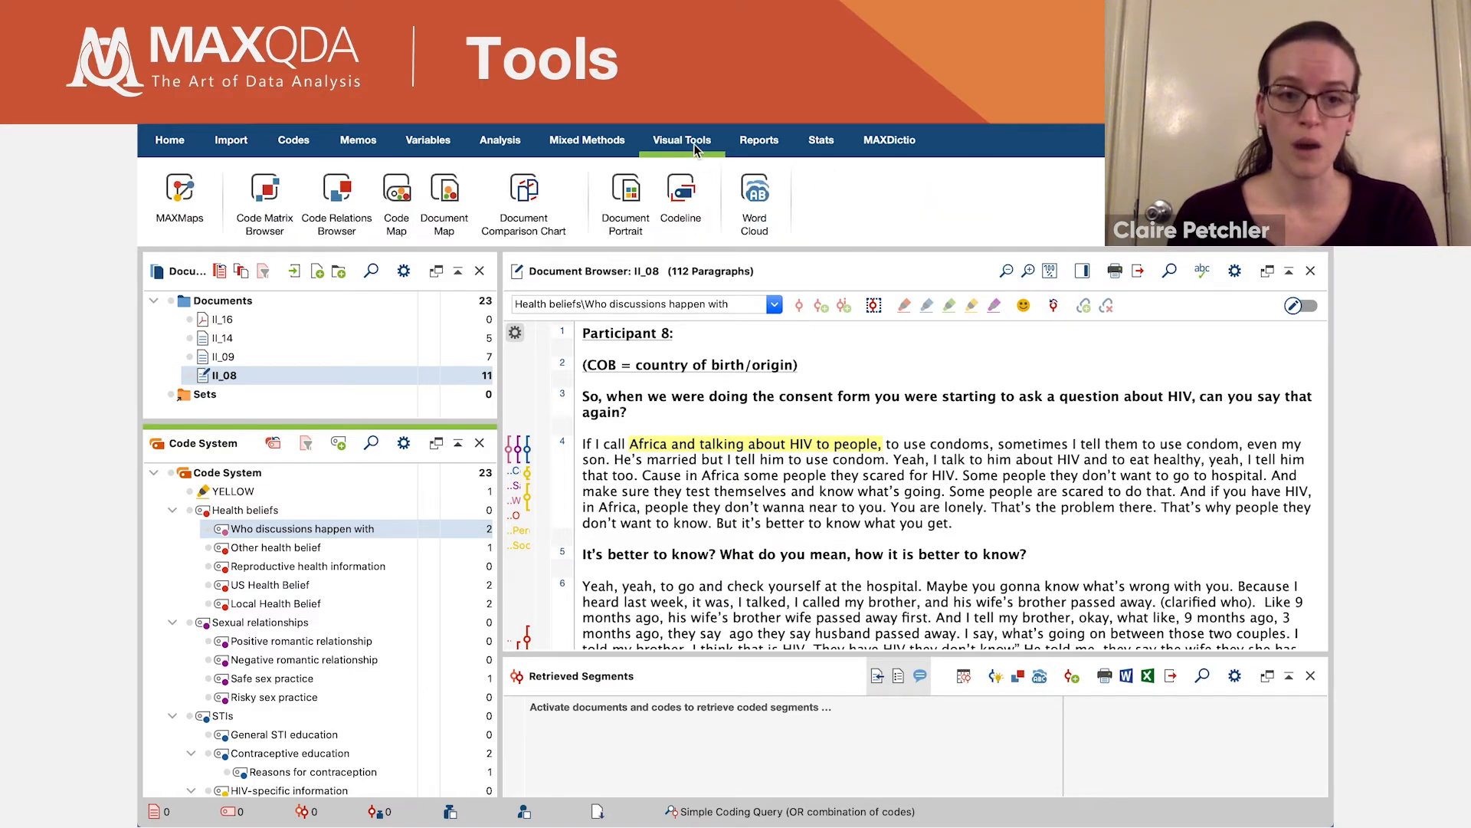
left_click(755, 196)
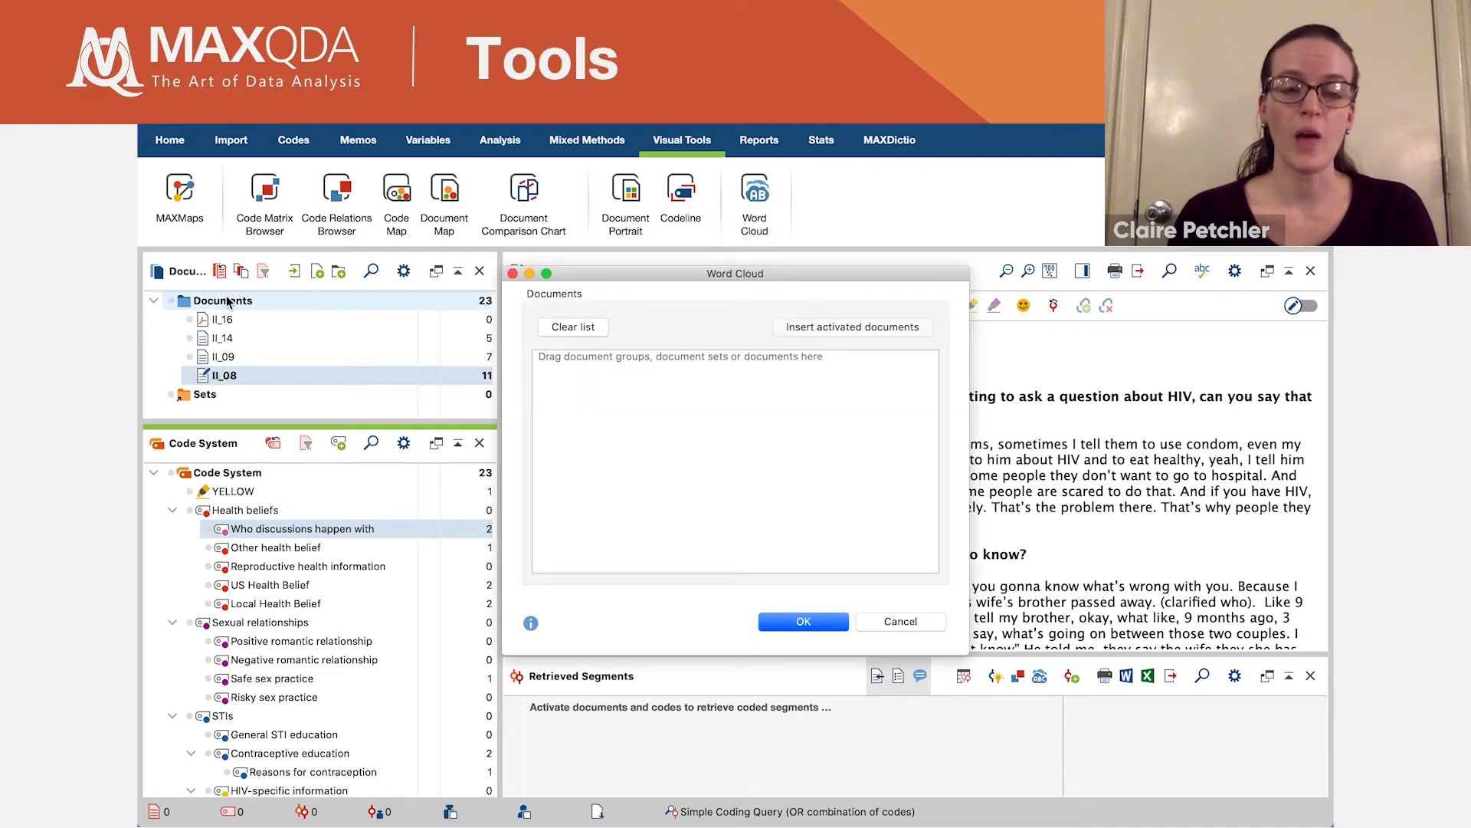
left_click(242, 320, "shift")
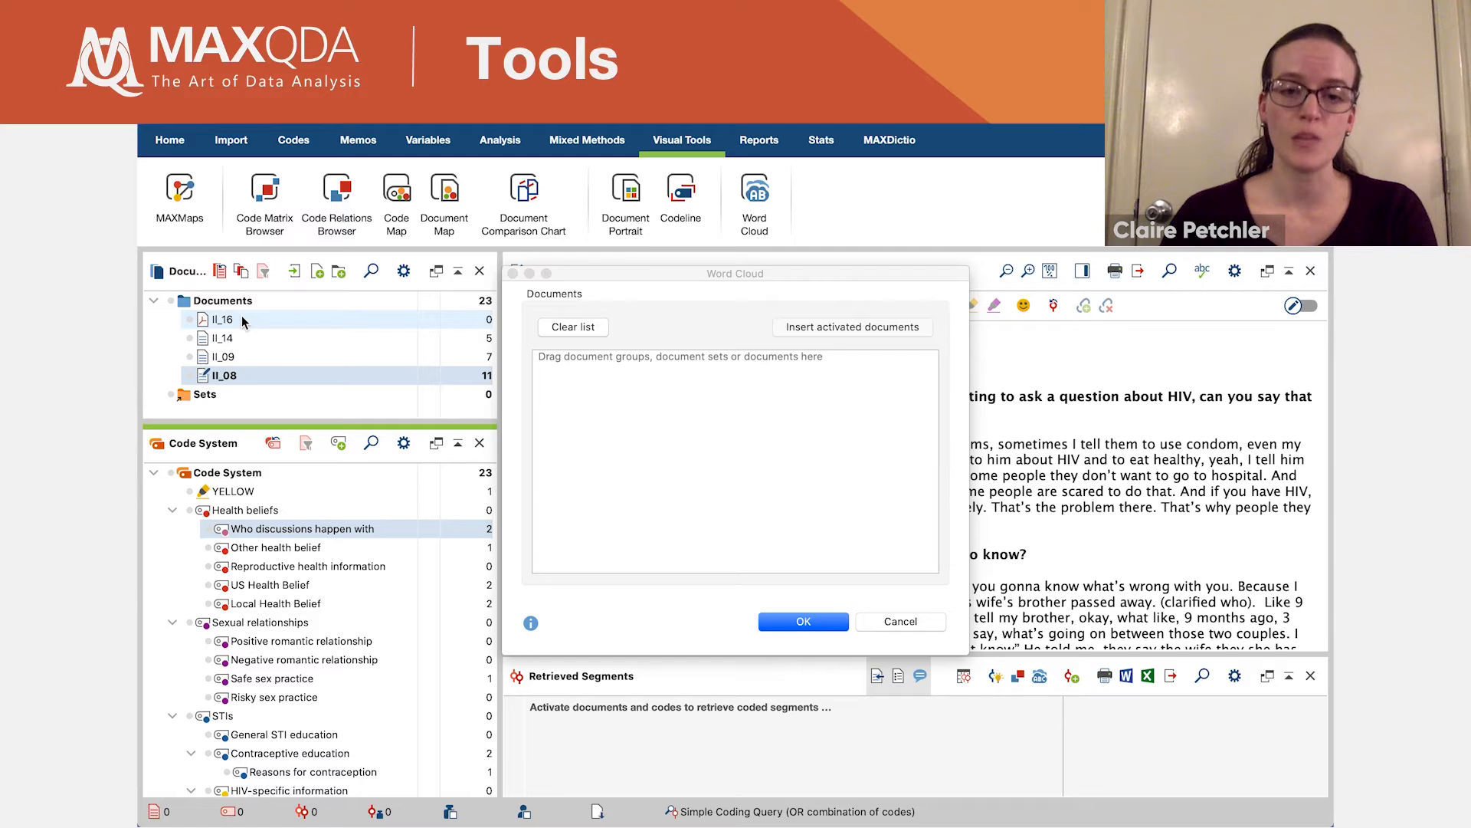
left_click_drag(242, 338, 656, 423)
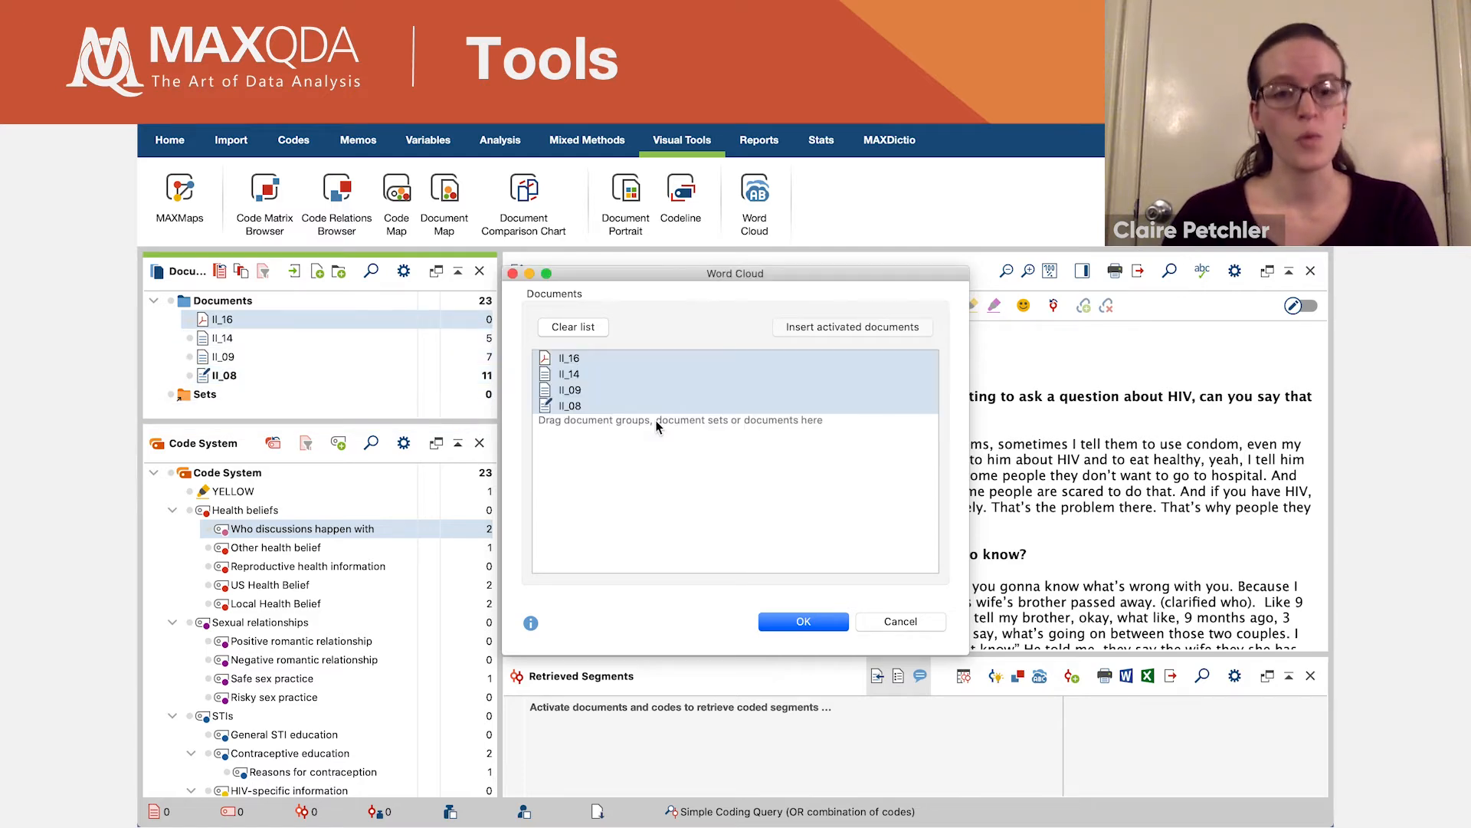
left_click(803, 622)
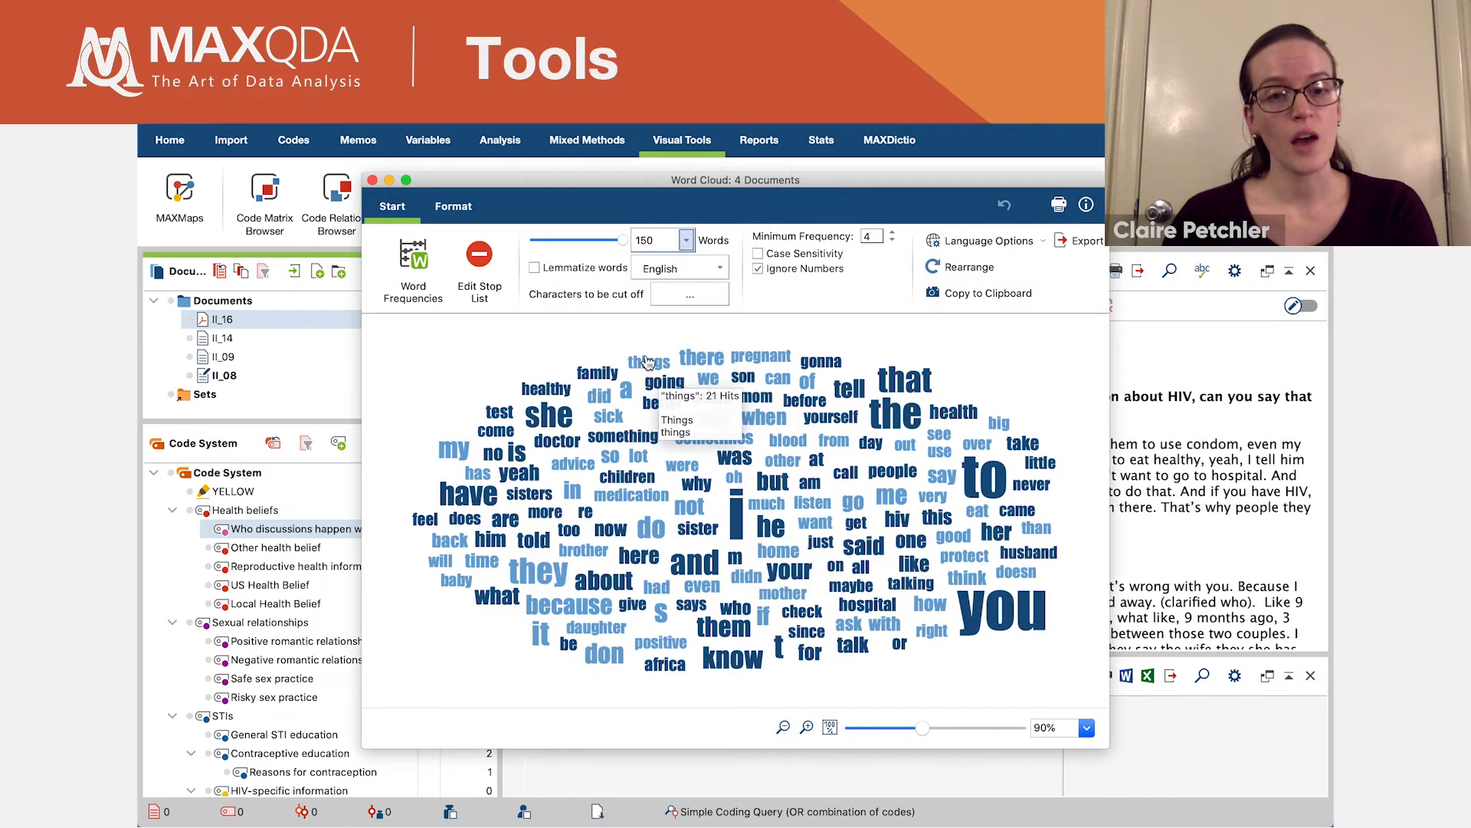
- Limit the word cloud to 75 words with a minimum frequency of 5
left_click(686, 242)
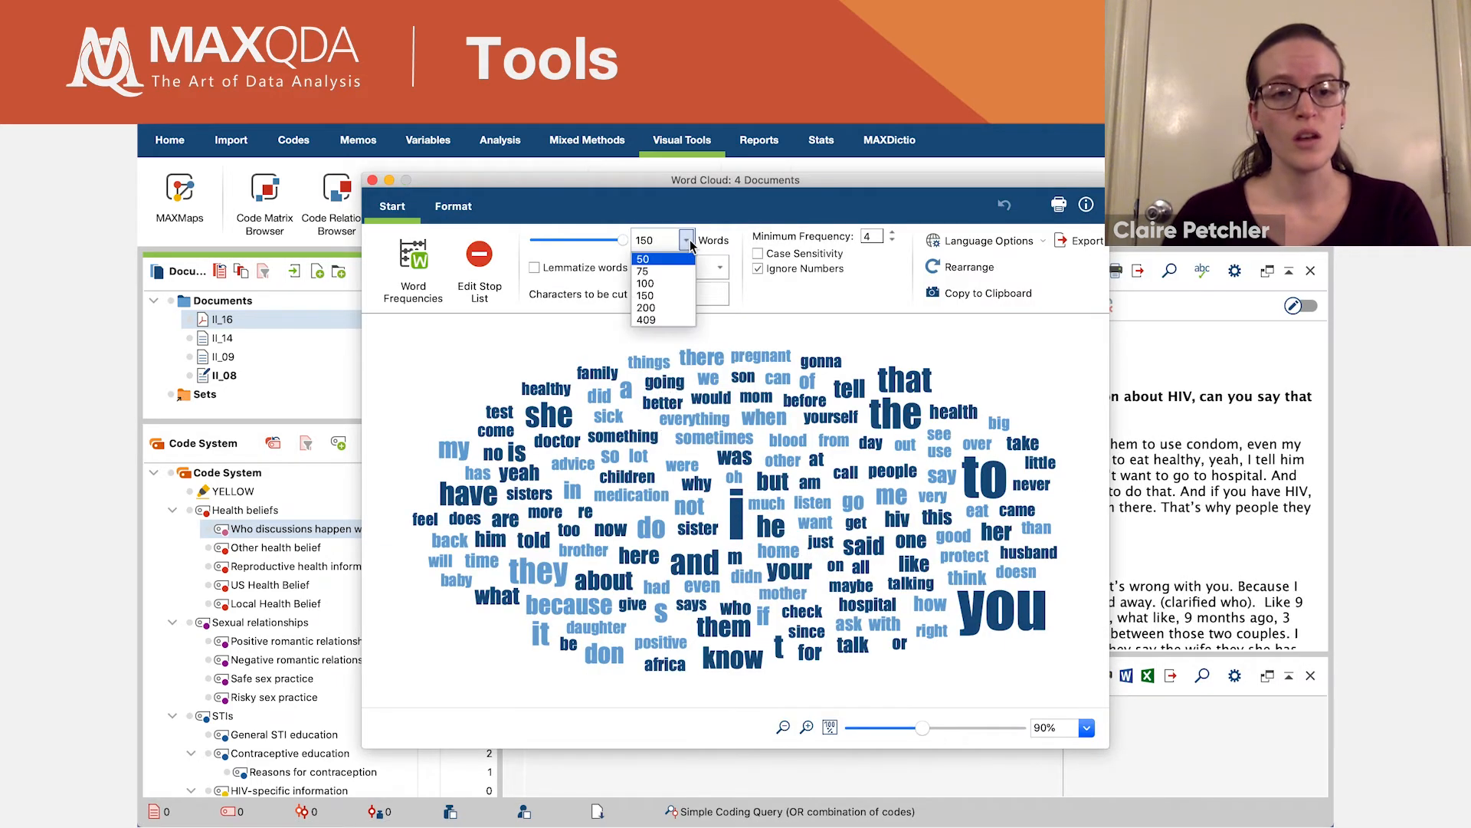
left_click(663, 272)
left_click(891, 242)
left_click(892, 236)
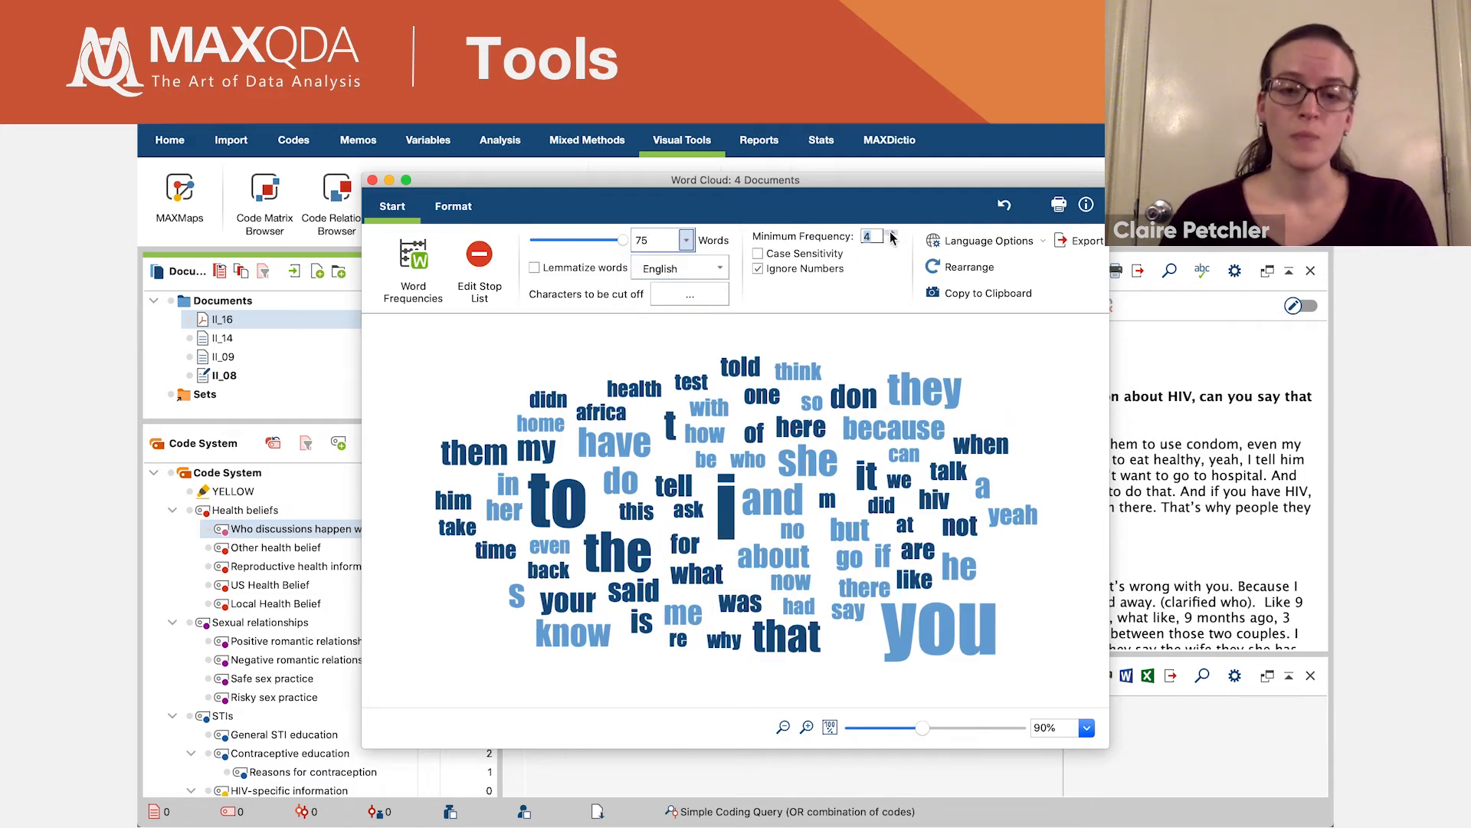
left_click(892, 235)
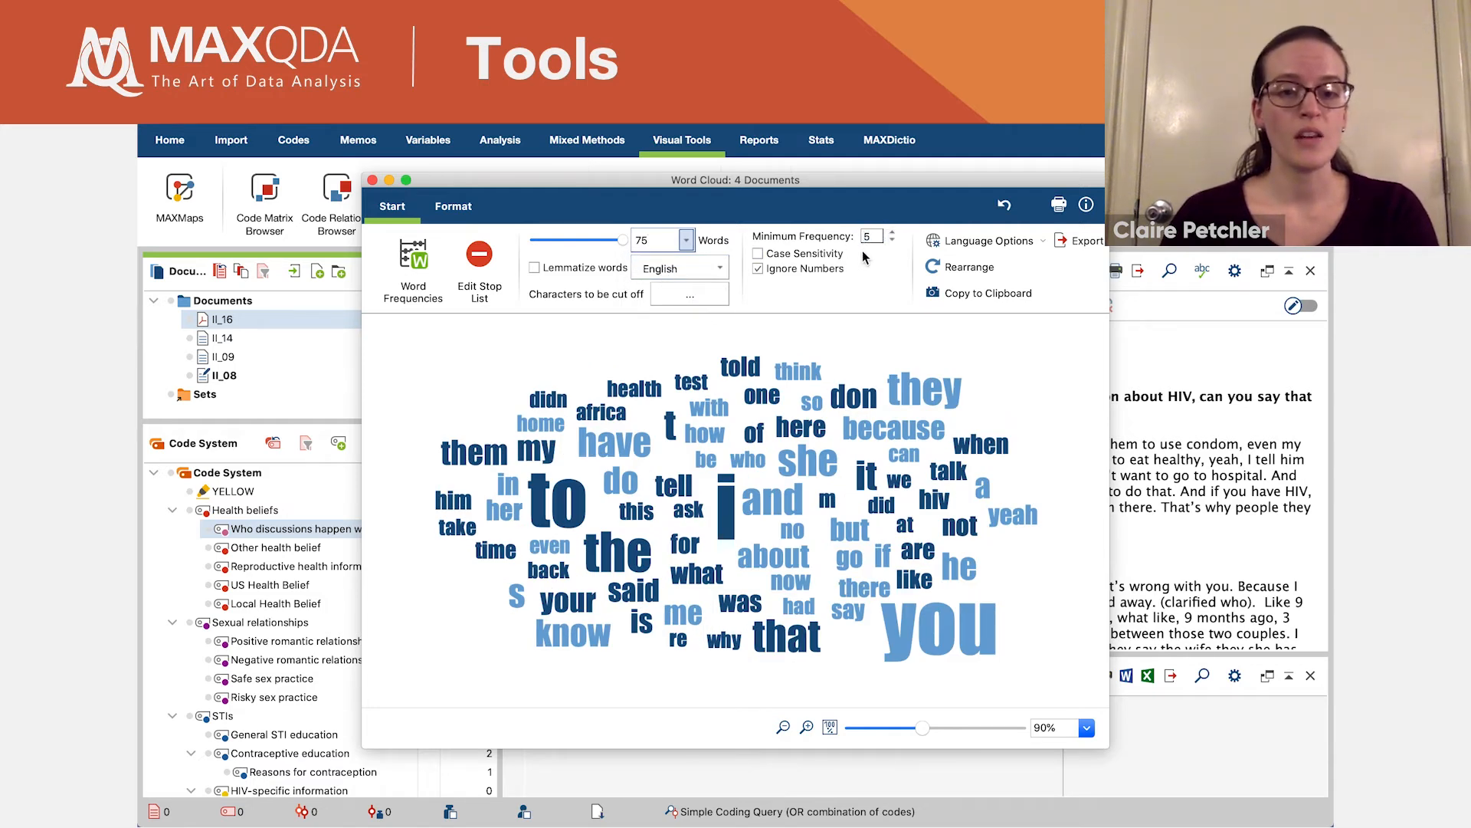
- Try the Vertical (90 degrees) word alignment in the word cloud and return it to Horizontal
left_click(453, 206)
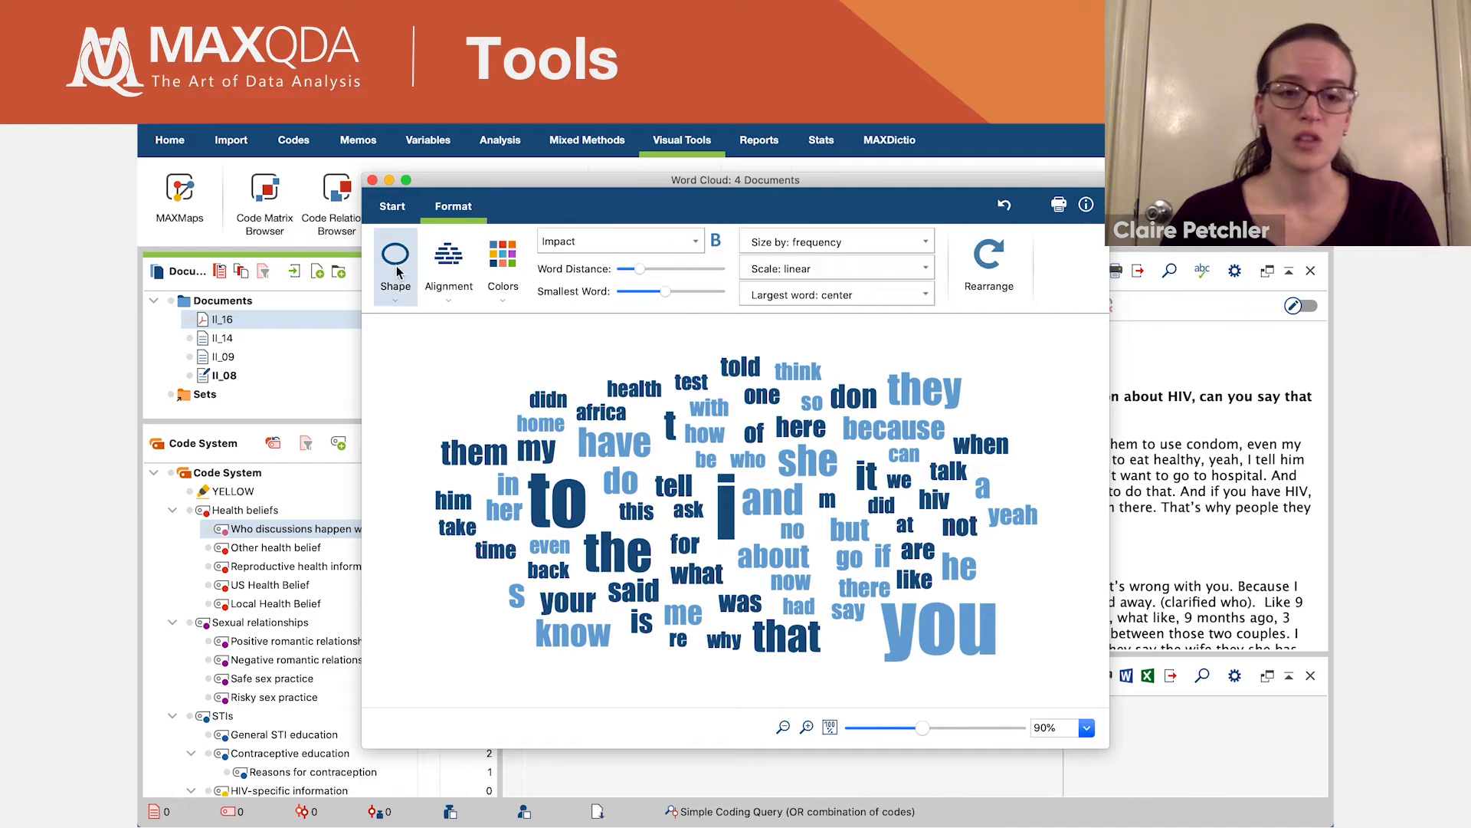
left_click(455, 303)
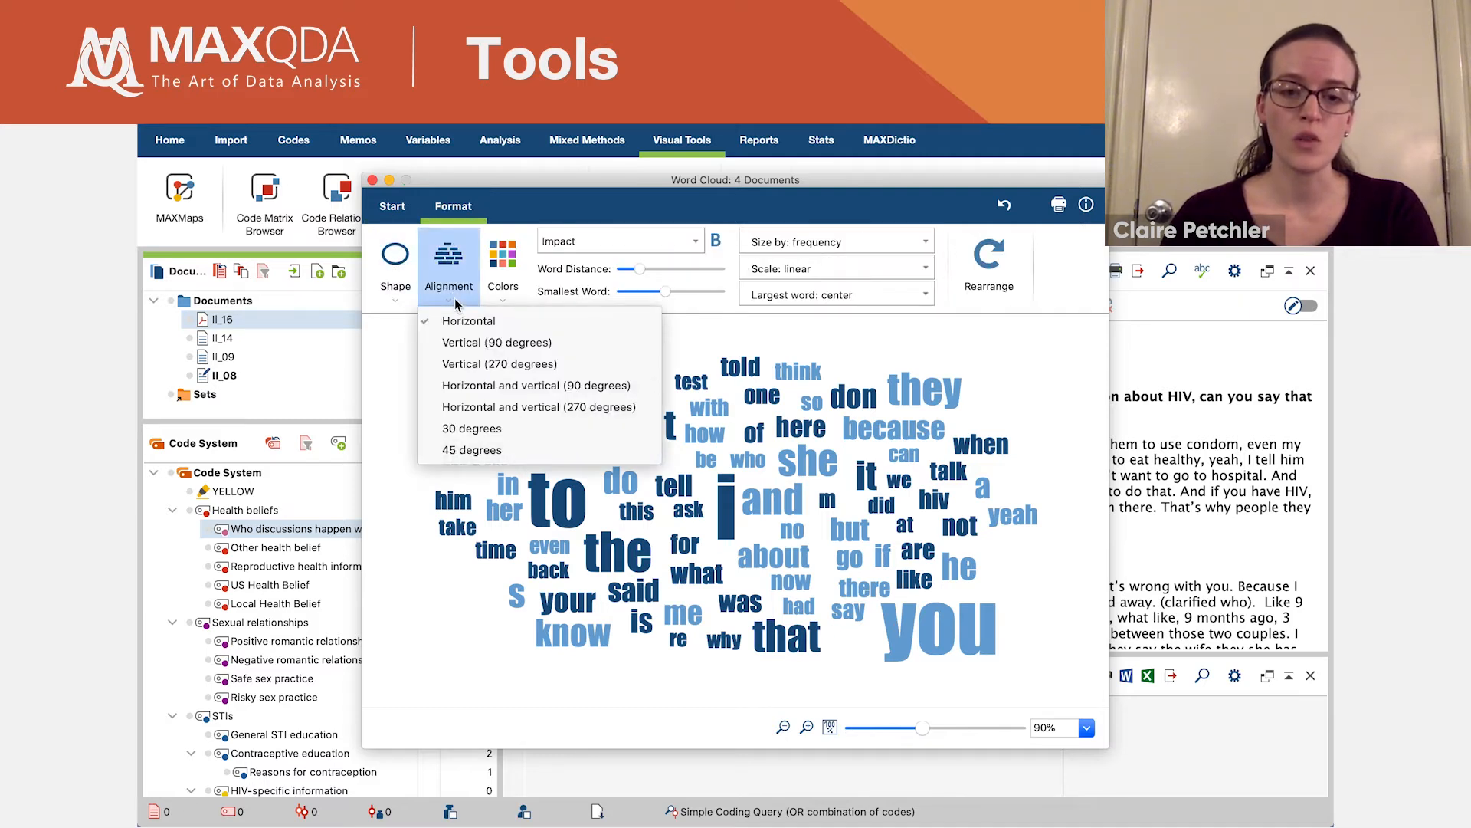
left_click(469, 343)
left_click(462, 302)
left_click(467, 323)
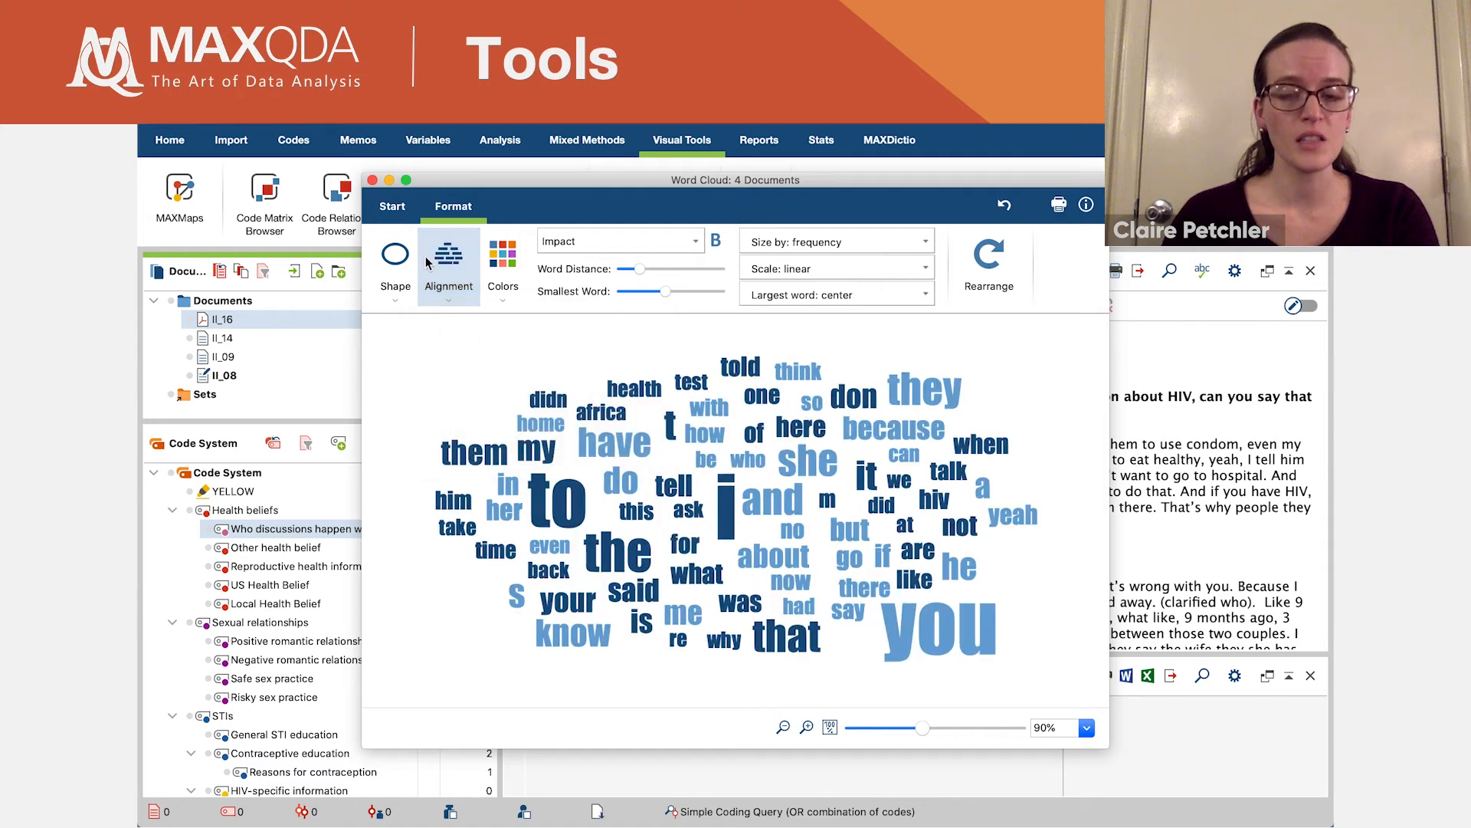
- Review the word frequencies behind the word cloud, then close the frequency table and the cloud
left_click(394, 210)
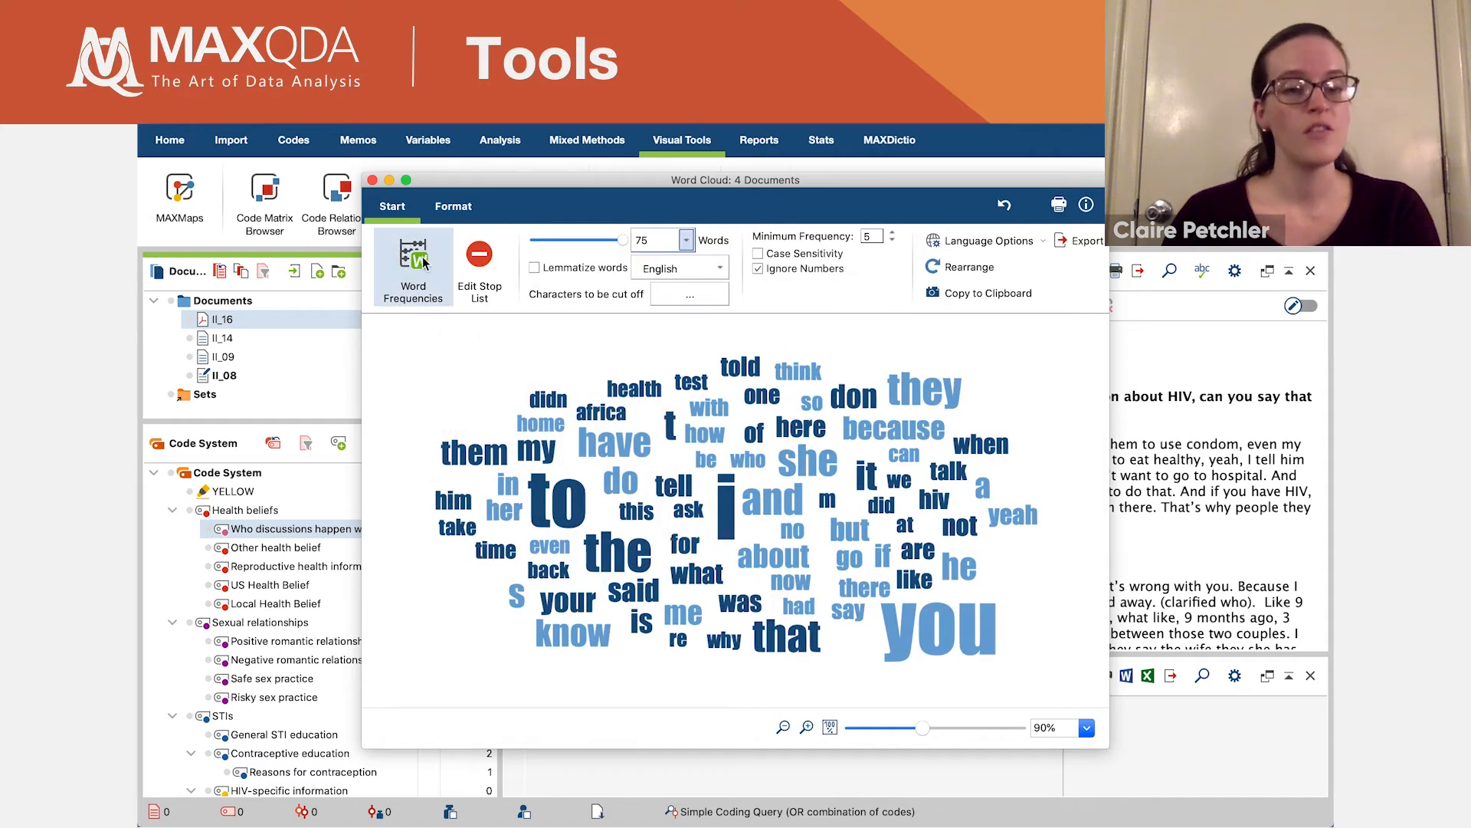
left_click(407, 290)
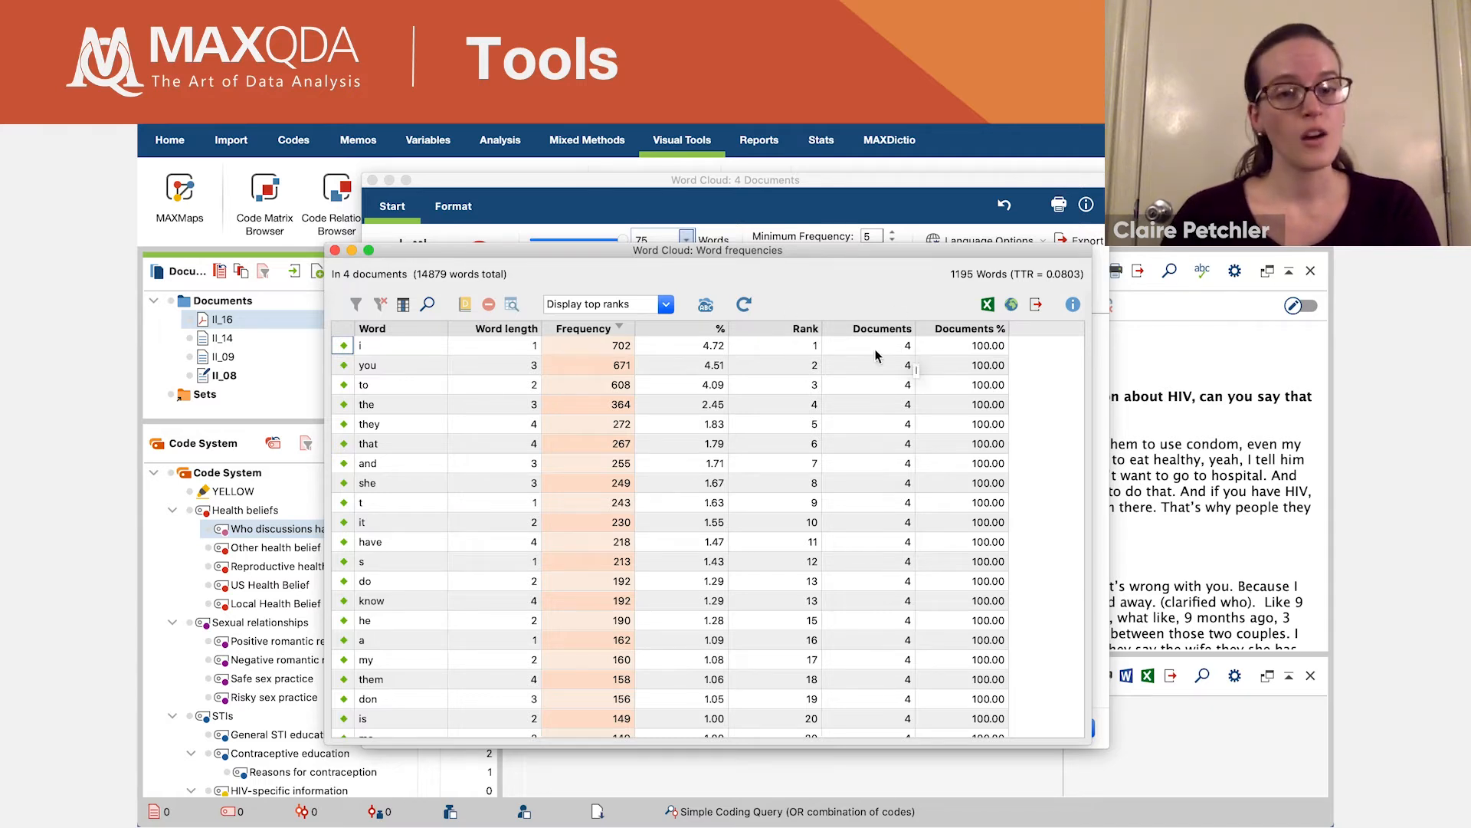
left_click(335, 249)
left_click(372, 179)
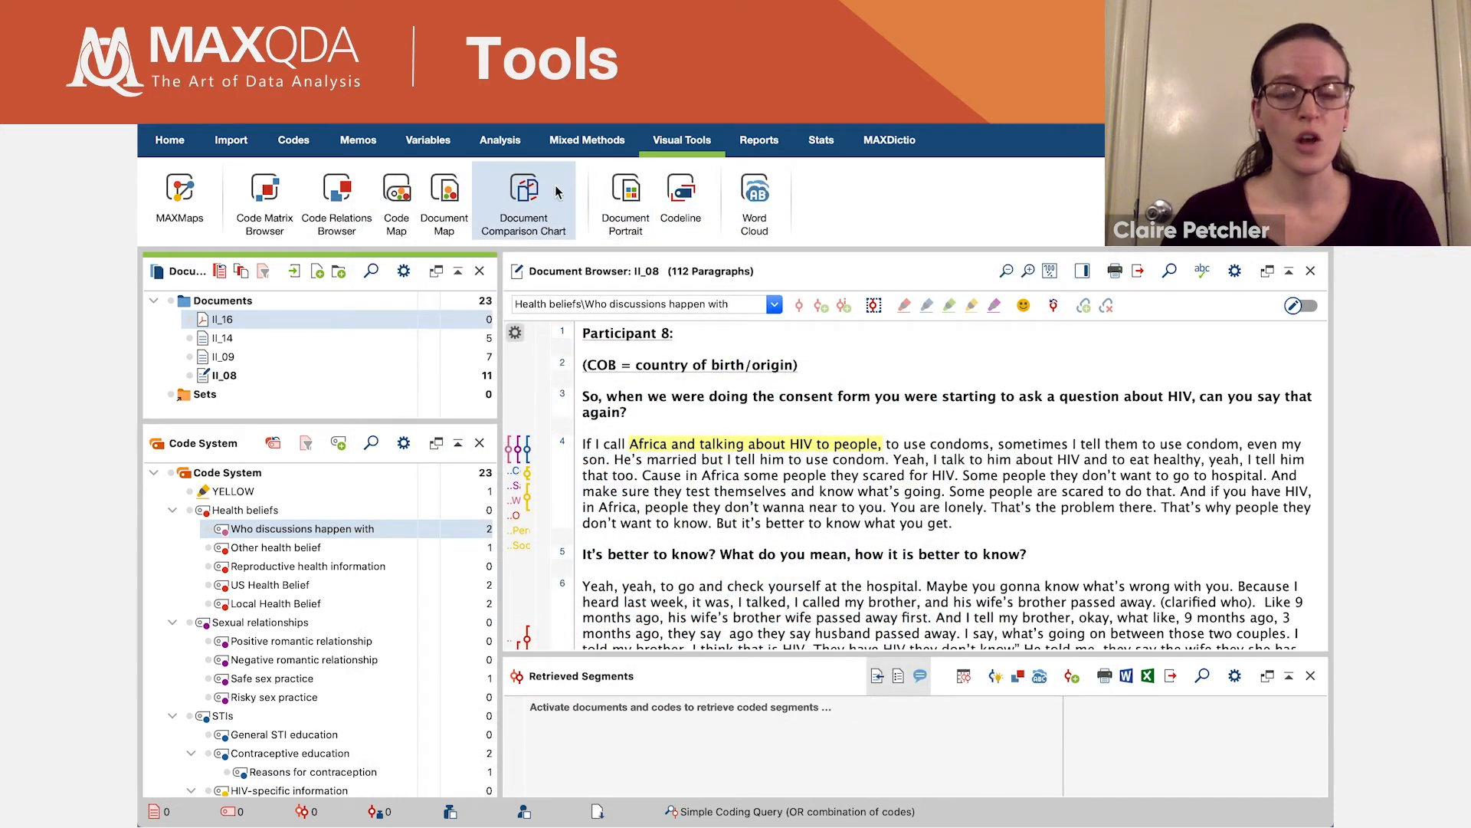
- View the document portrait of II_08 and a document comparison chart of II_14, II_09 and II_08
left_click(627, 194)
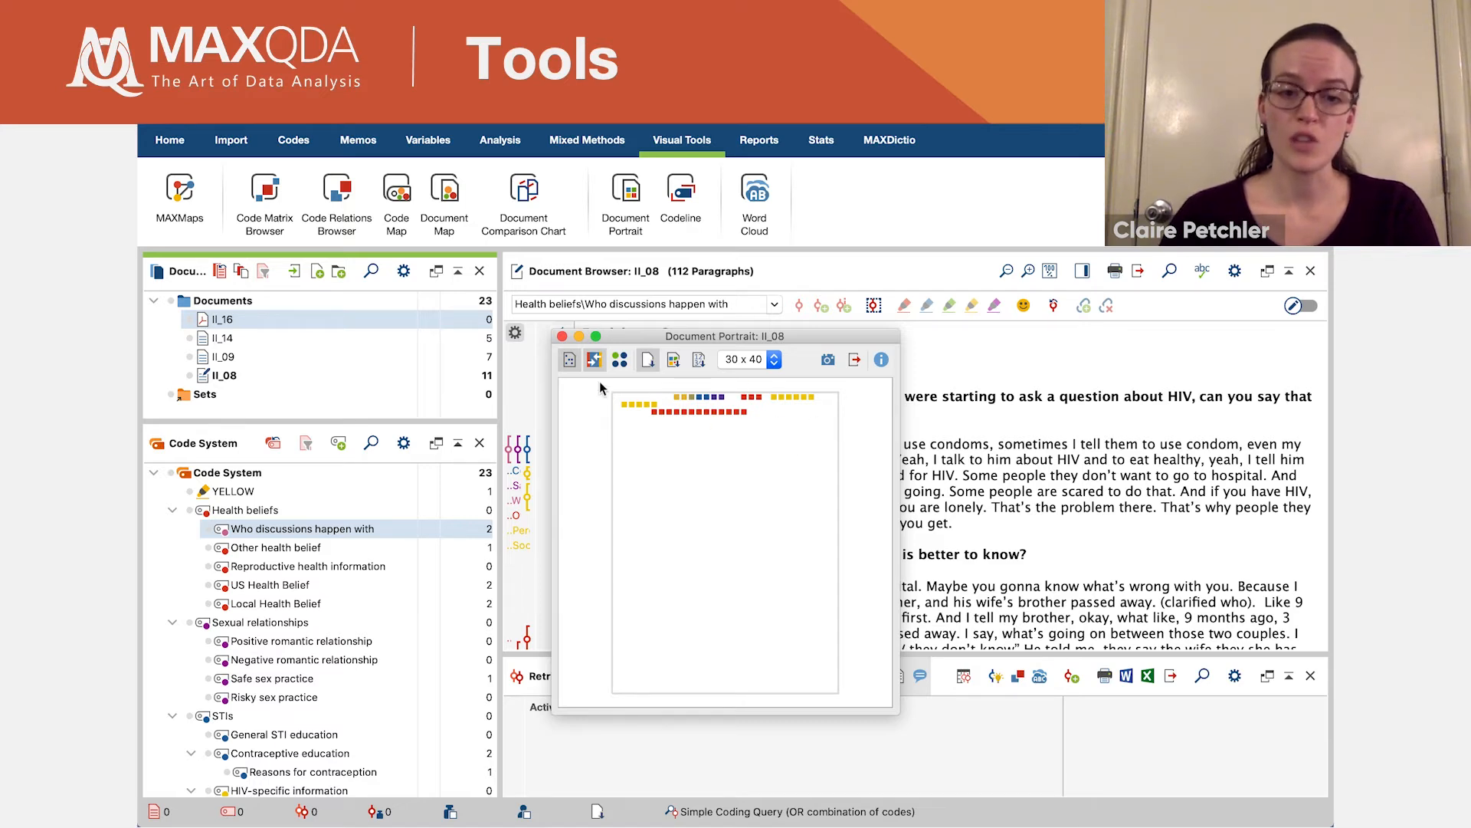
left_click(563, 338)
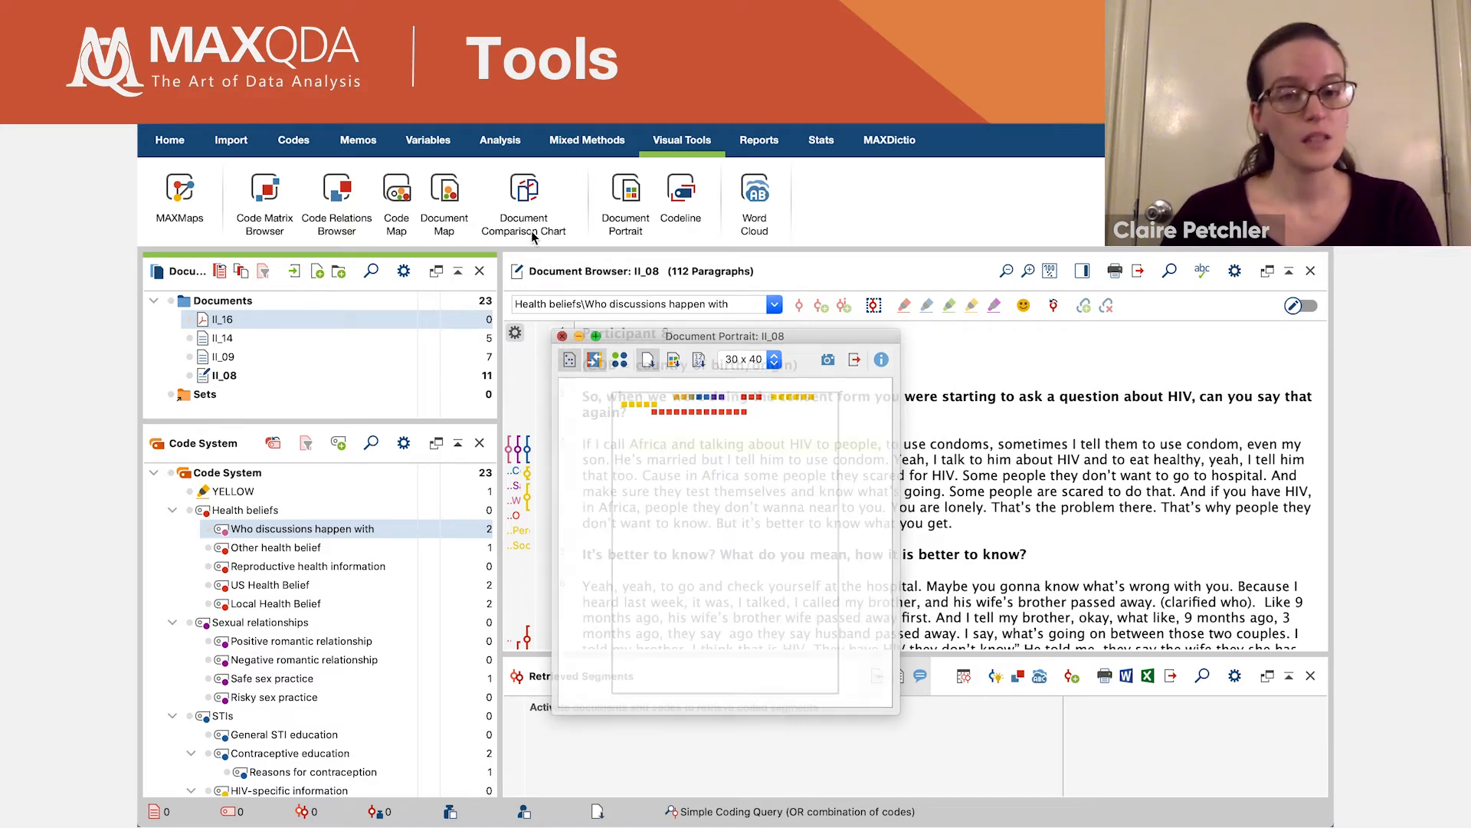
left_click(531, 204)
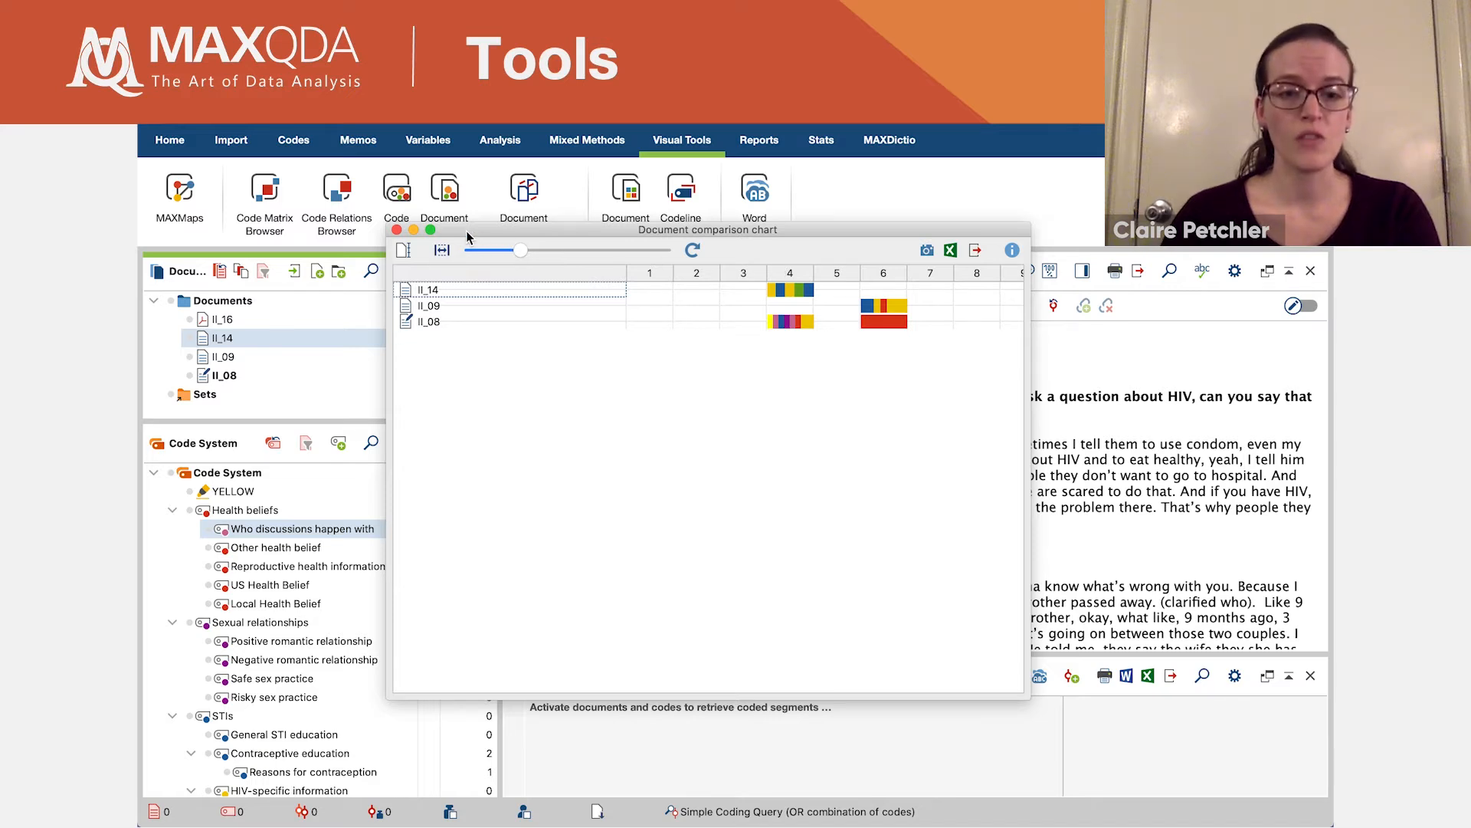
left_click(397, 230)
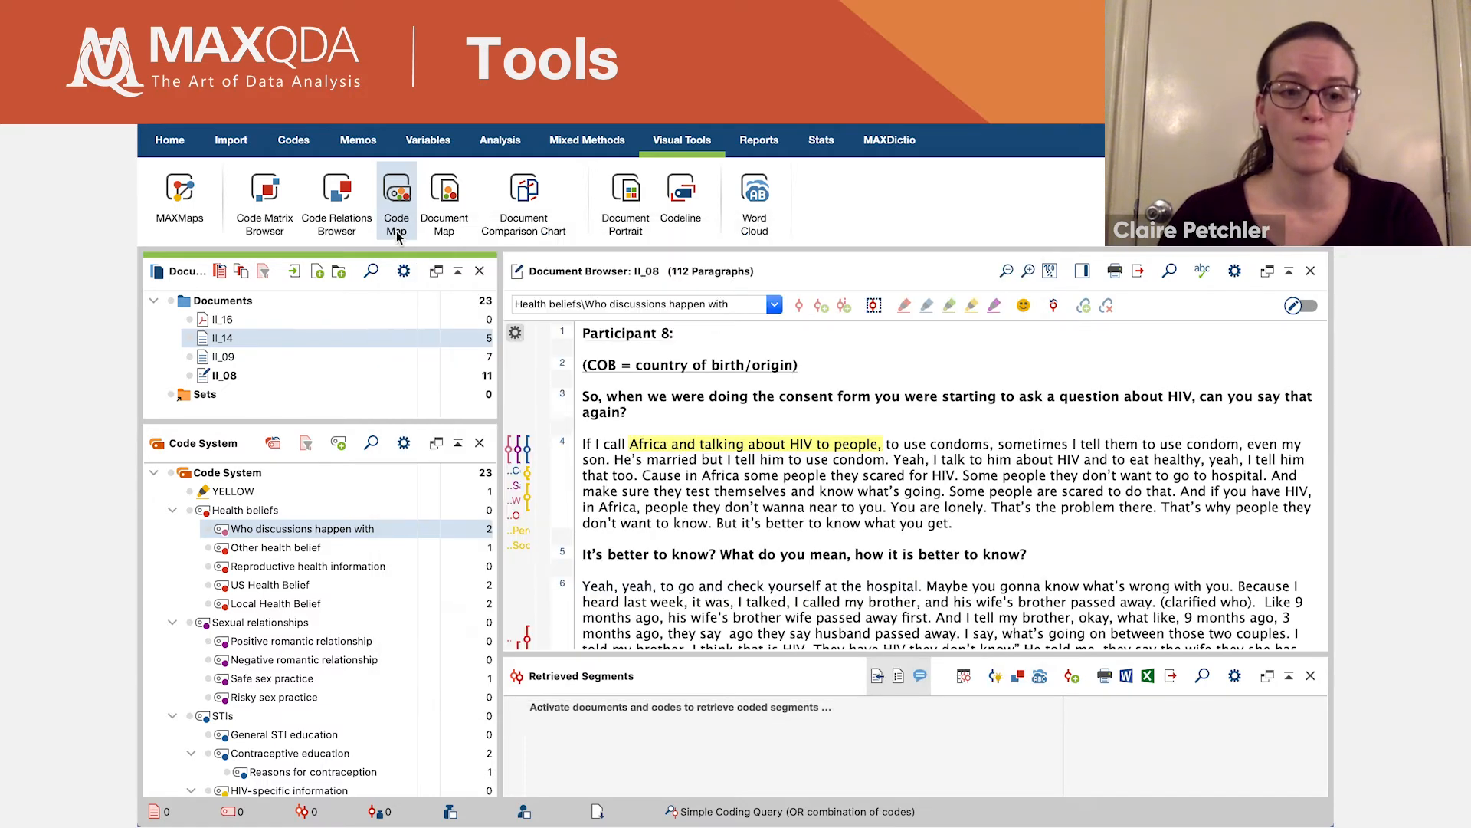
- View the single-case model of II_08 in MAXMaps and look through the available document model types
left_click(191, 210)
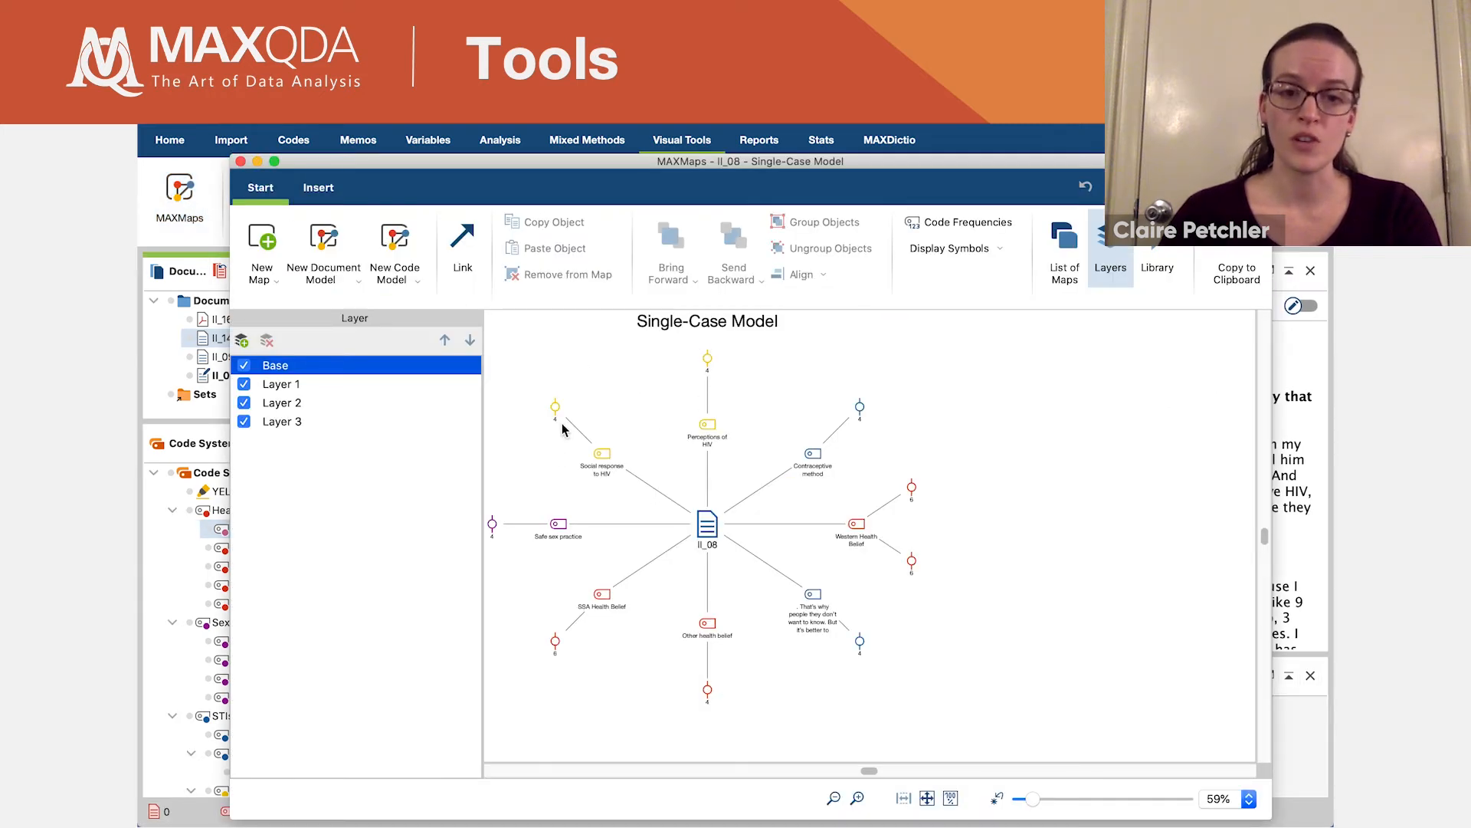
left_click(355, 281)
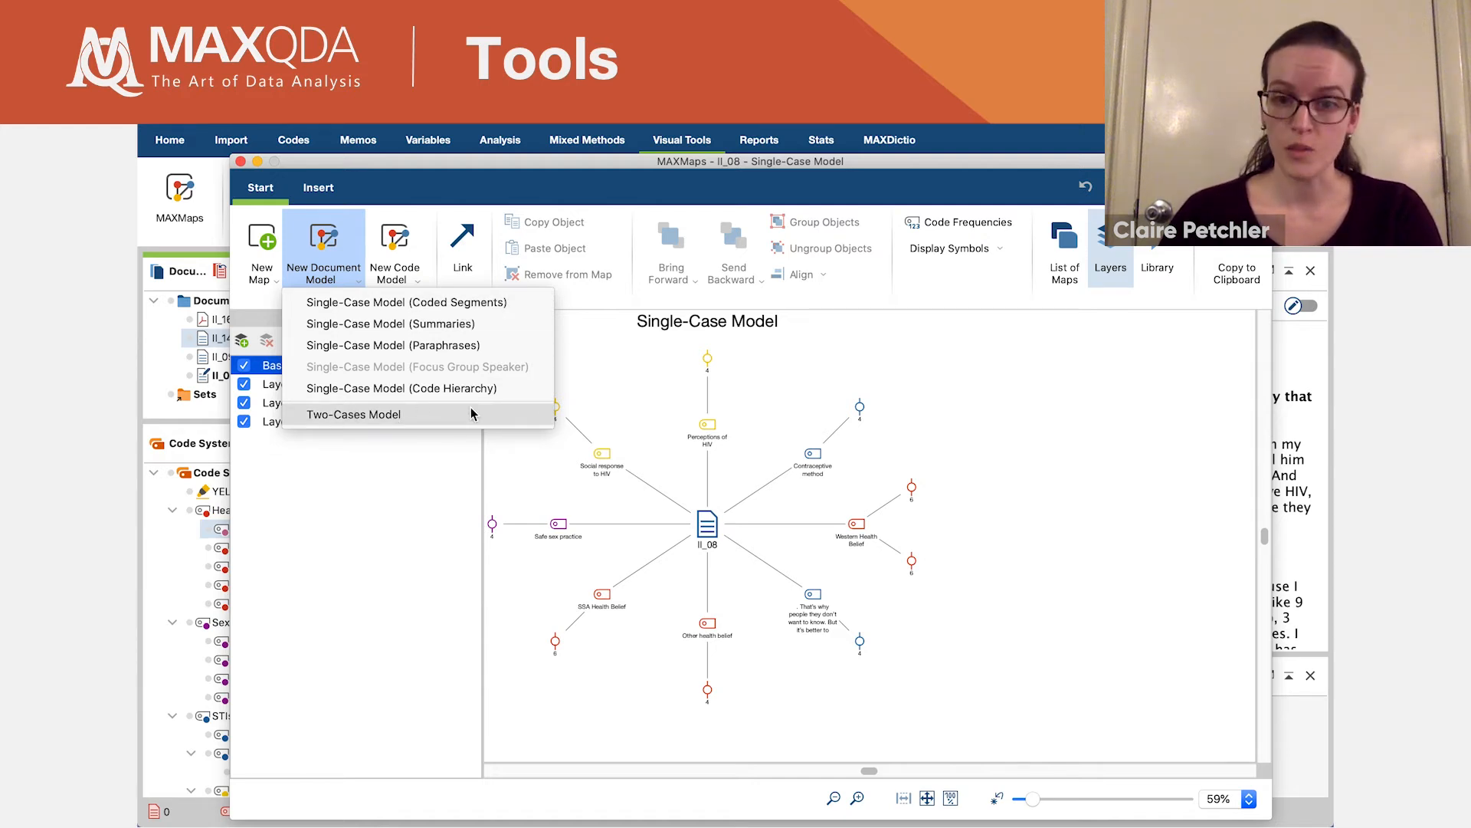
left_click(687, 423)
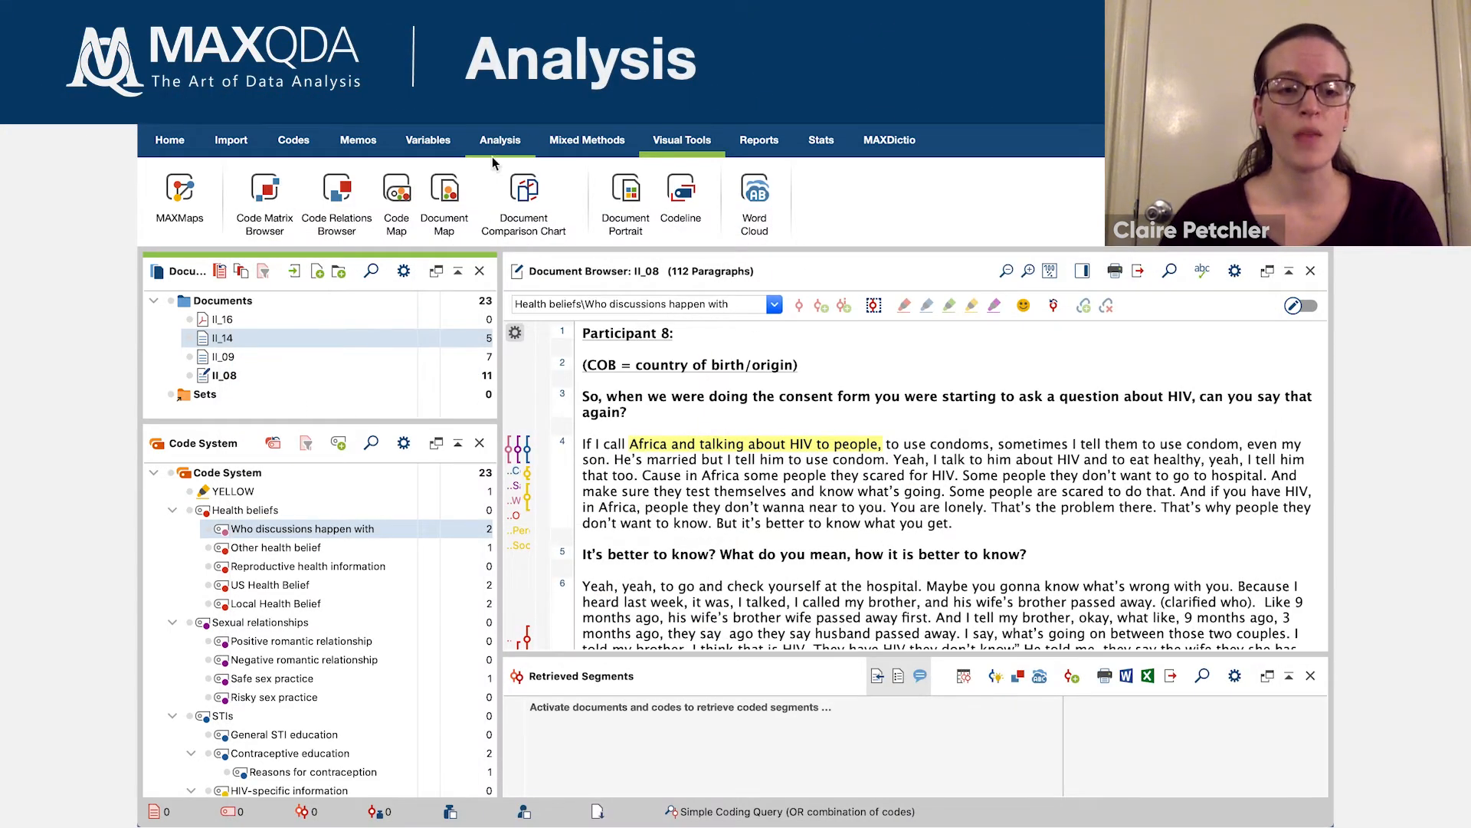
- Examine the Summary Grid's coded segments in II_08 for "Other health belief" and "US Health Belief", and close the grid
left_click(500, 135)
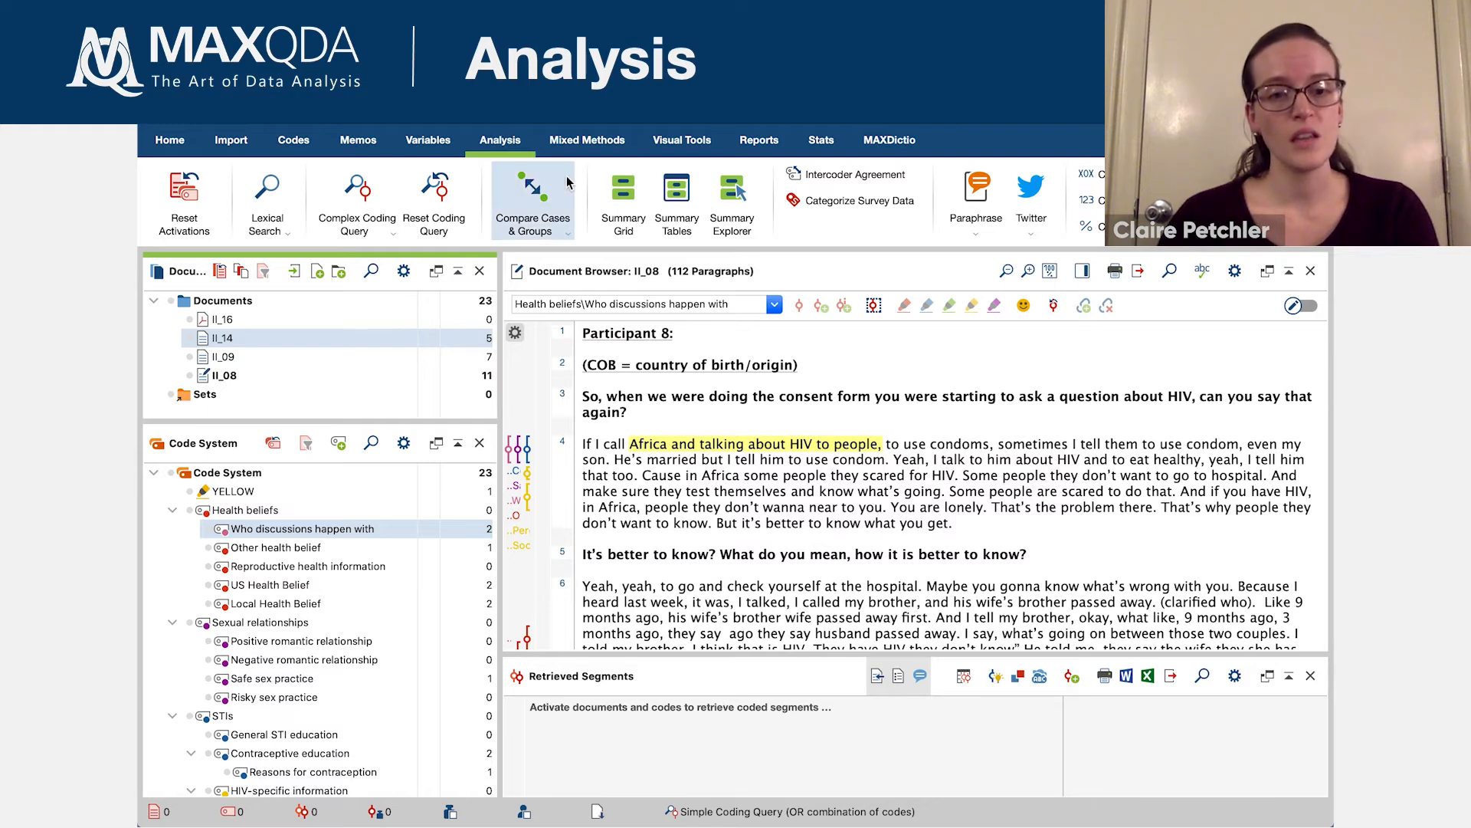
left_click(623, 200)
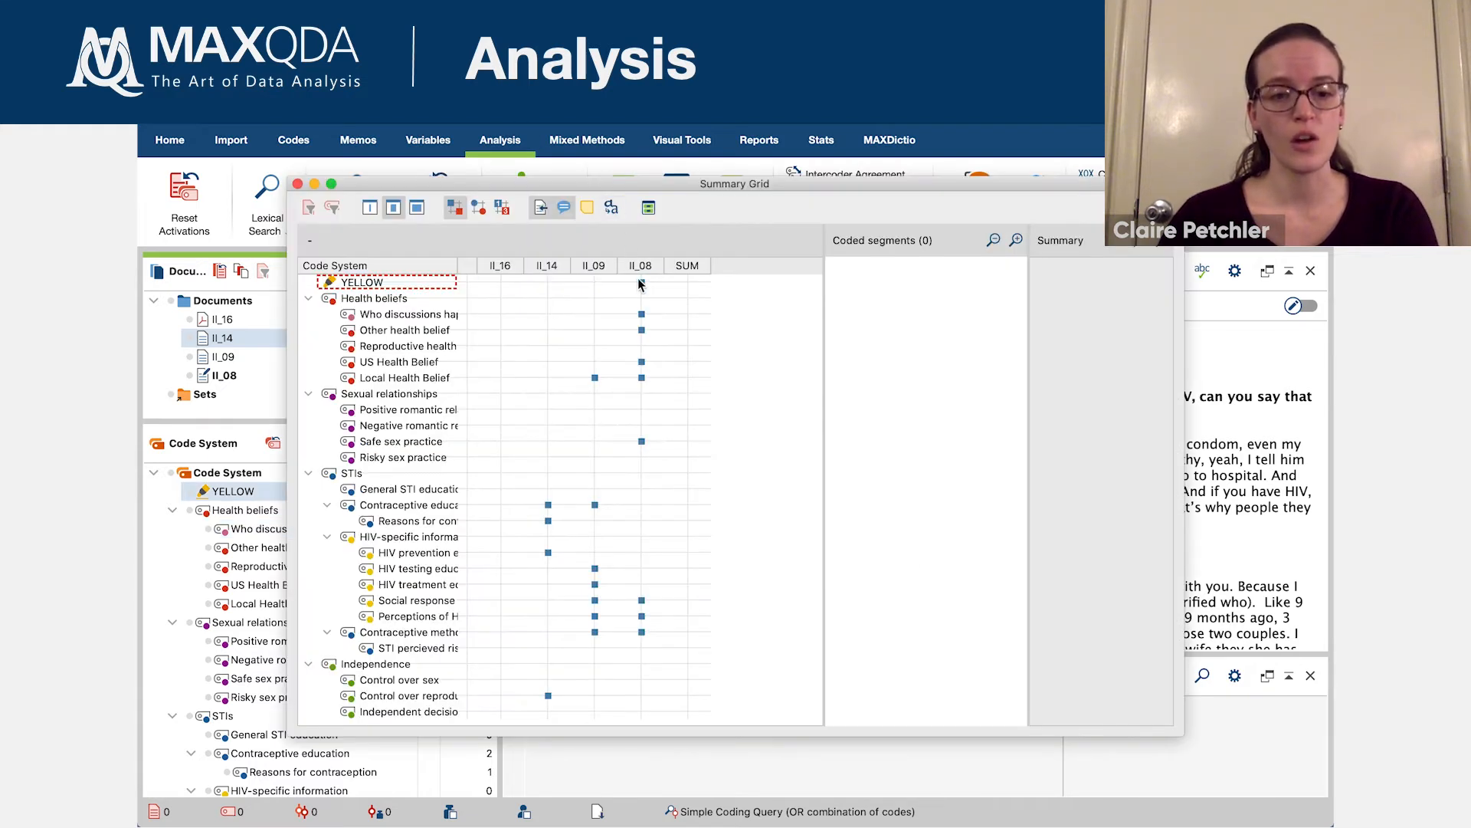
left_click(643, 331)
left_click(642, 362)
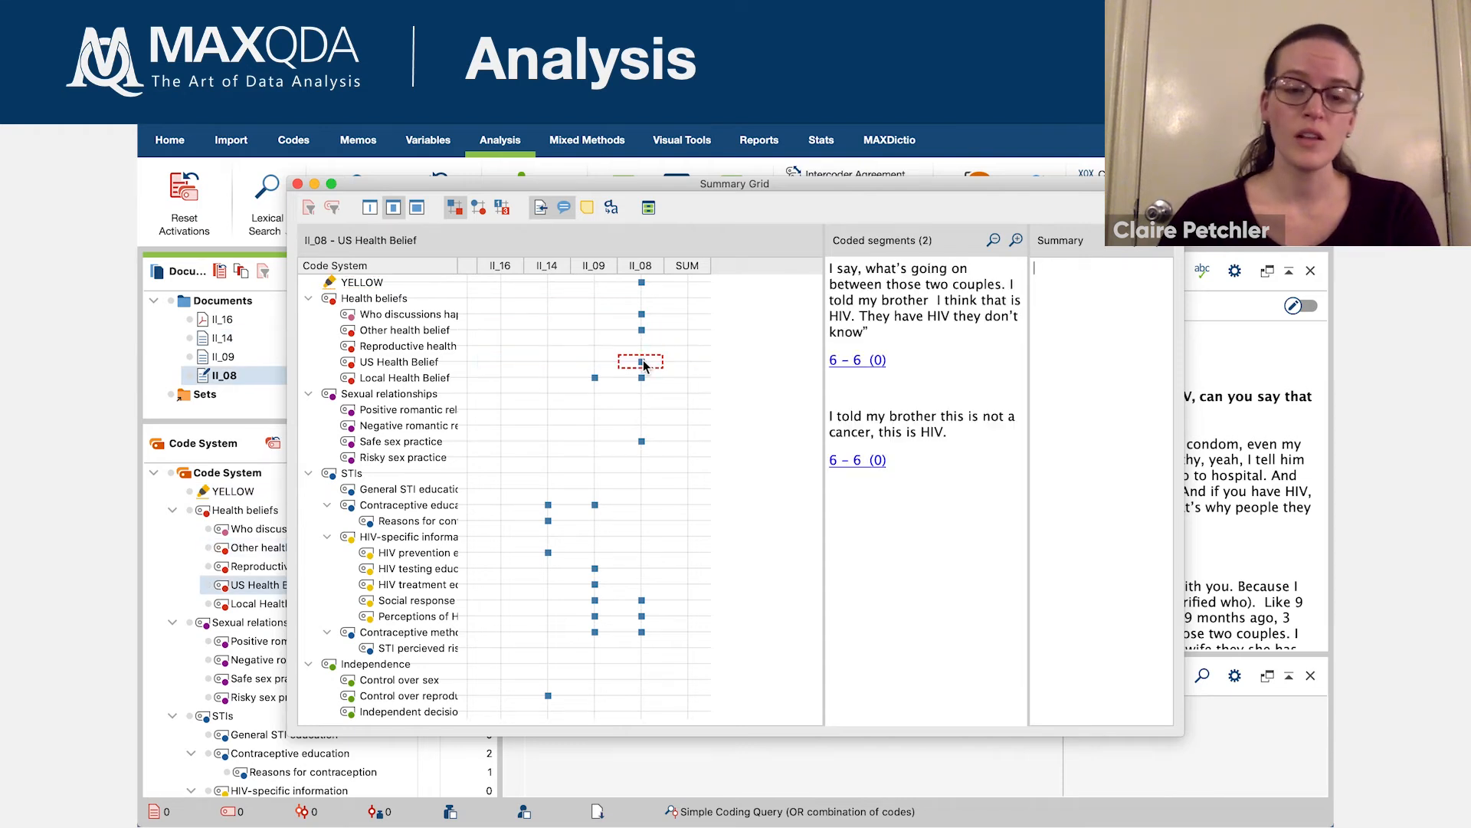
left_click(299, 185)
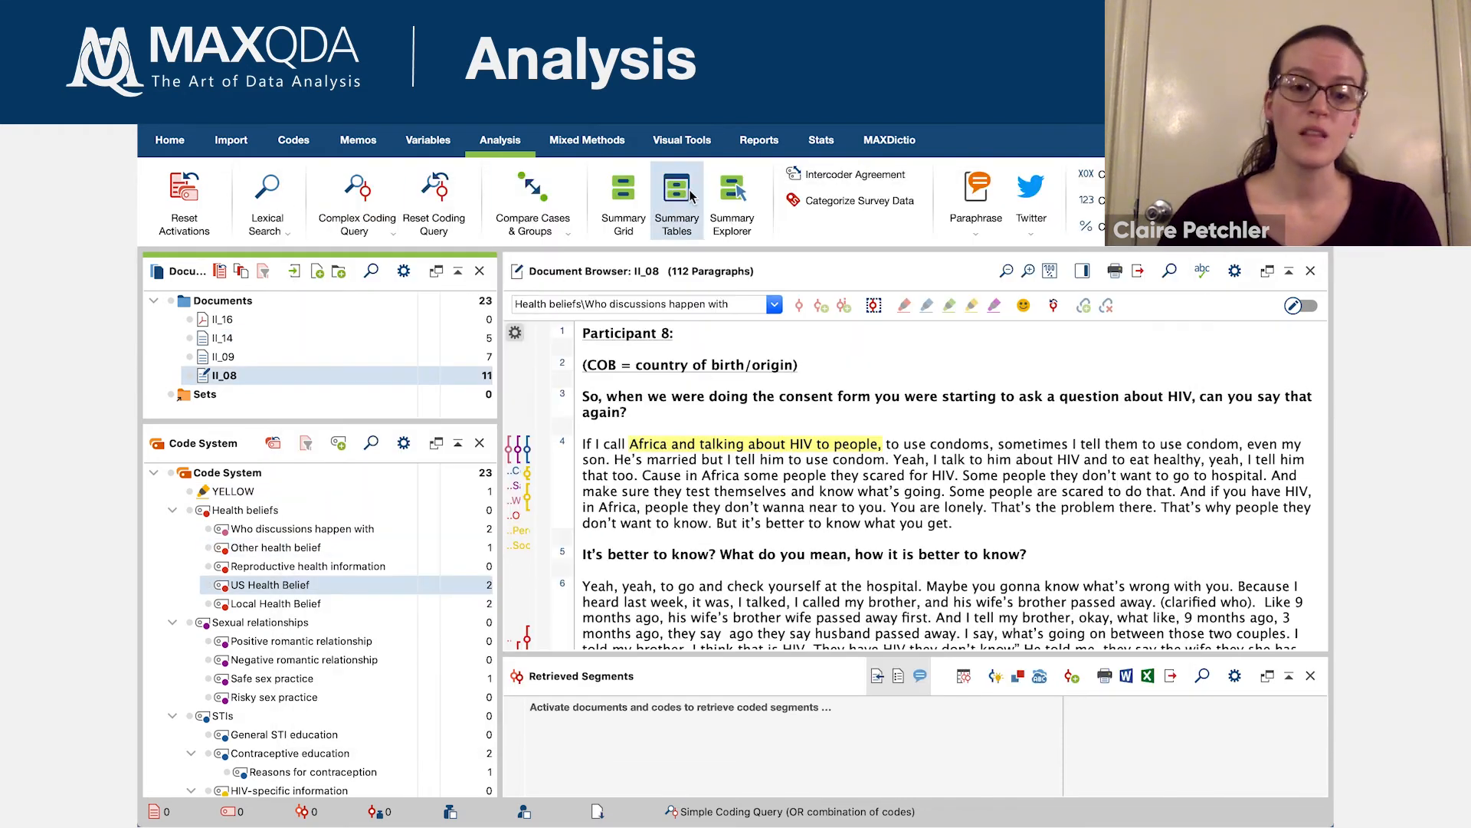
- Review the Intercoder Agreement settings, close them without running the comparison, and return to the general project tools
left_click(862, 176)
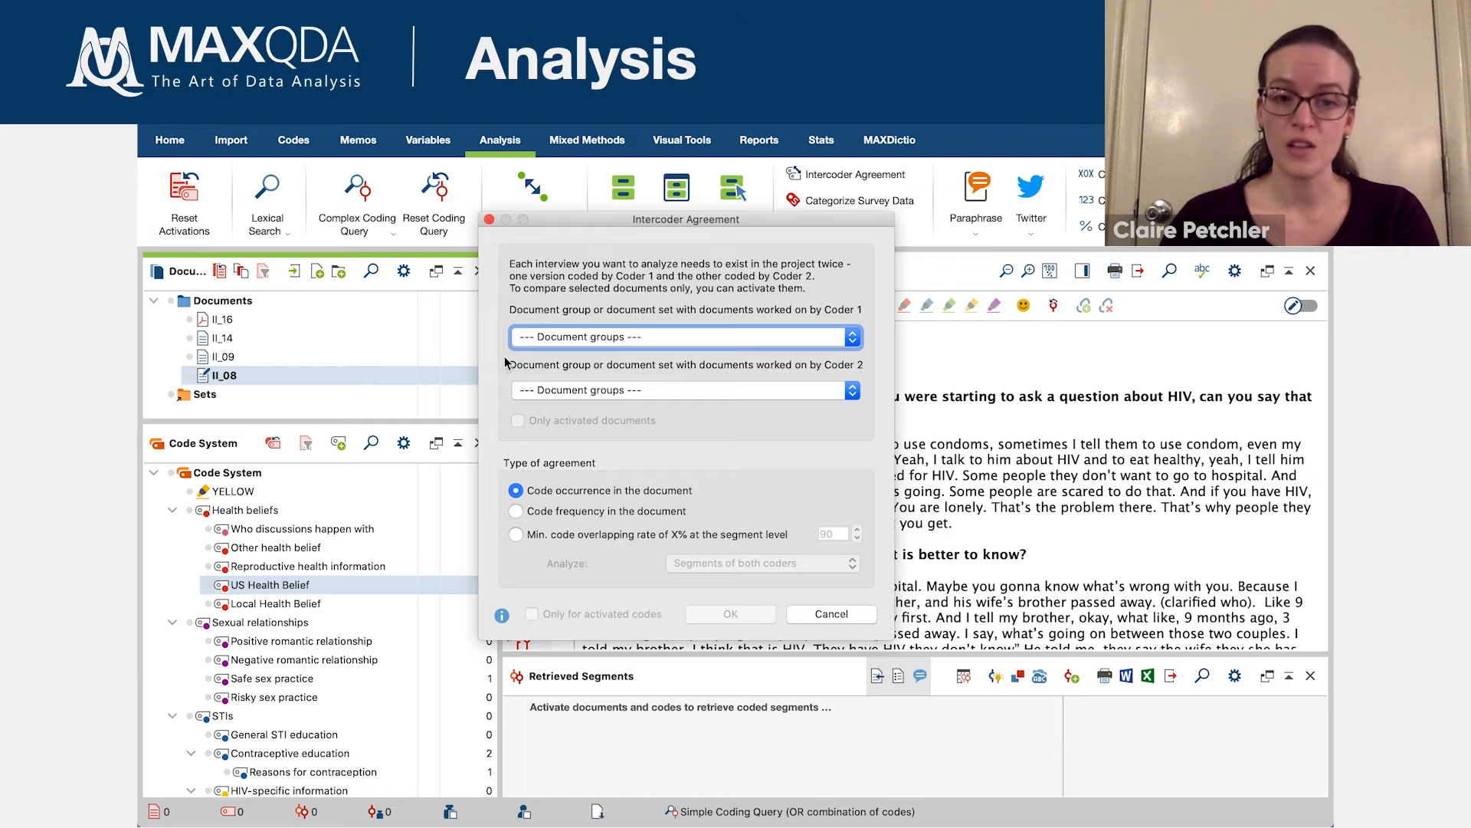
left_click(490, 219)
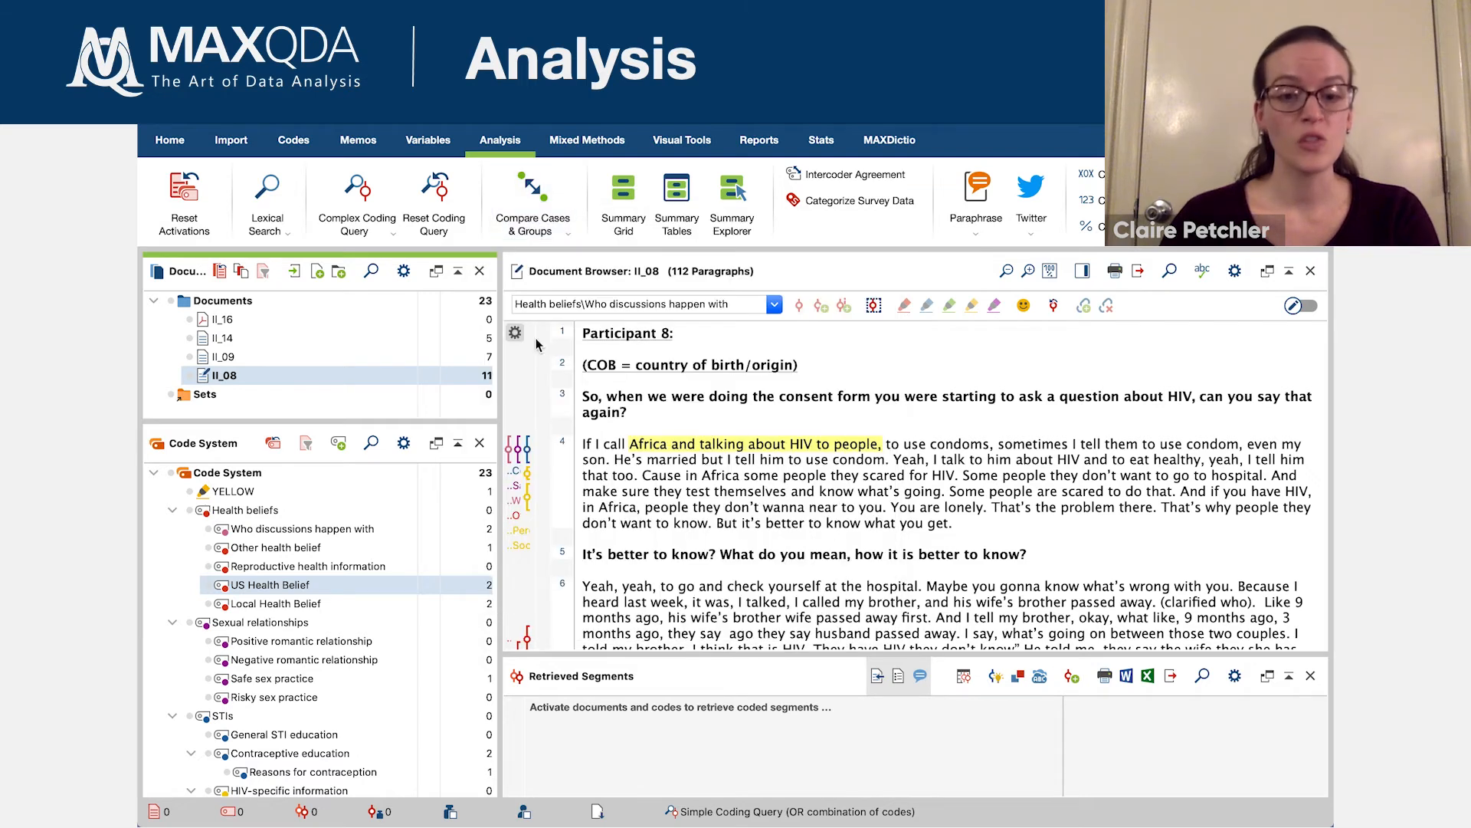
left_click(164, 144)
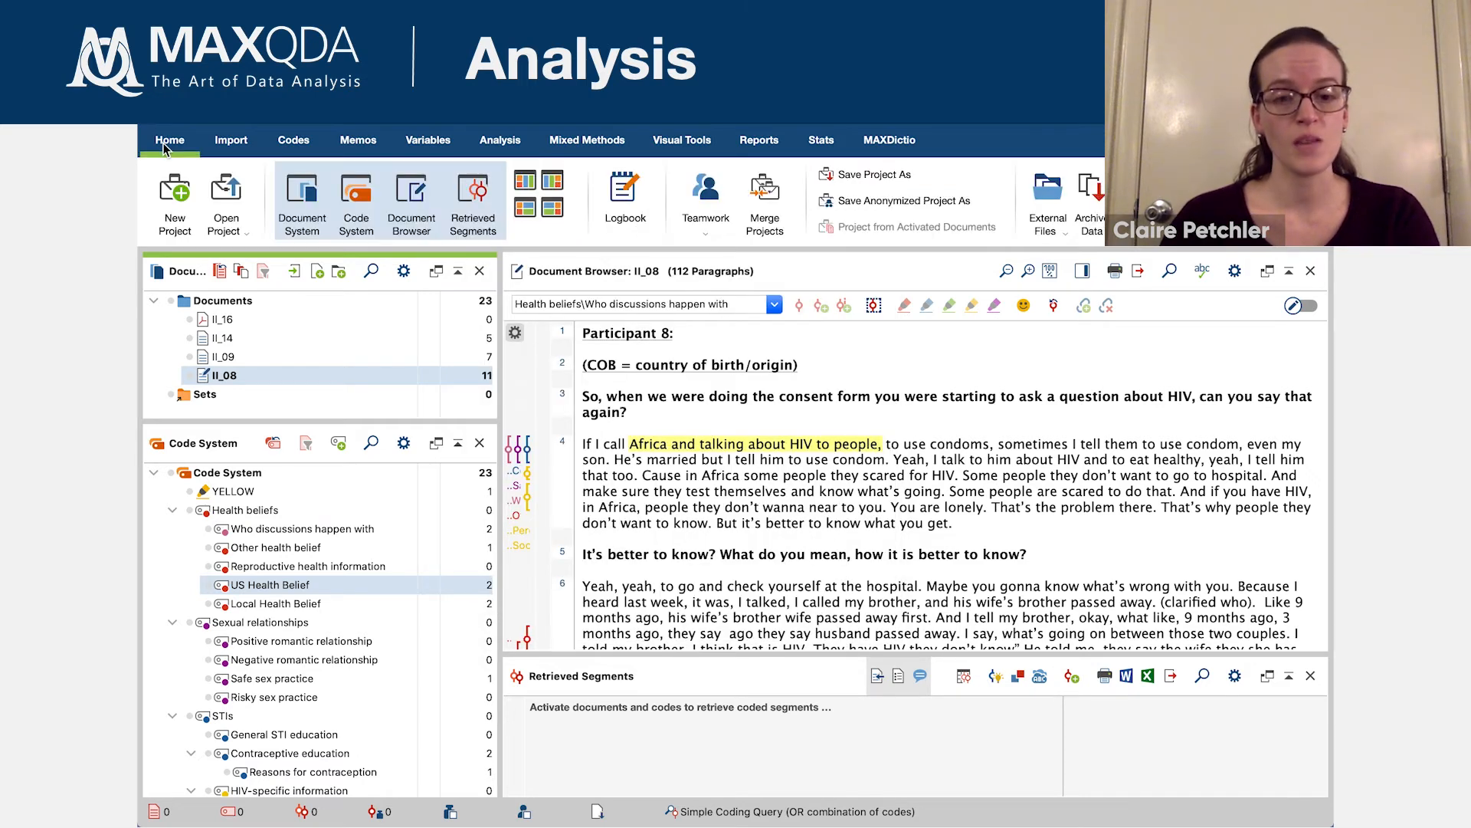